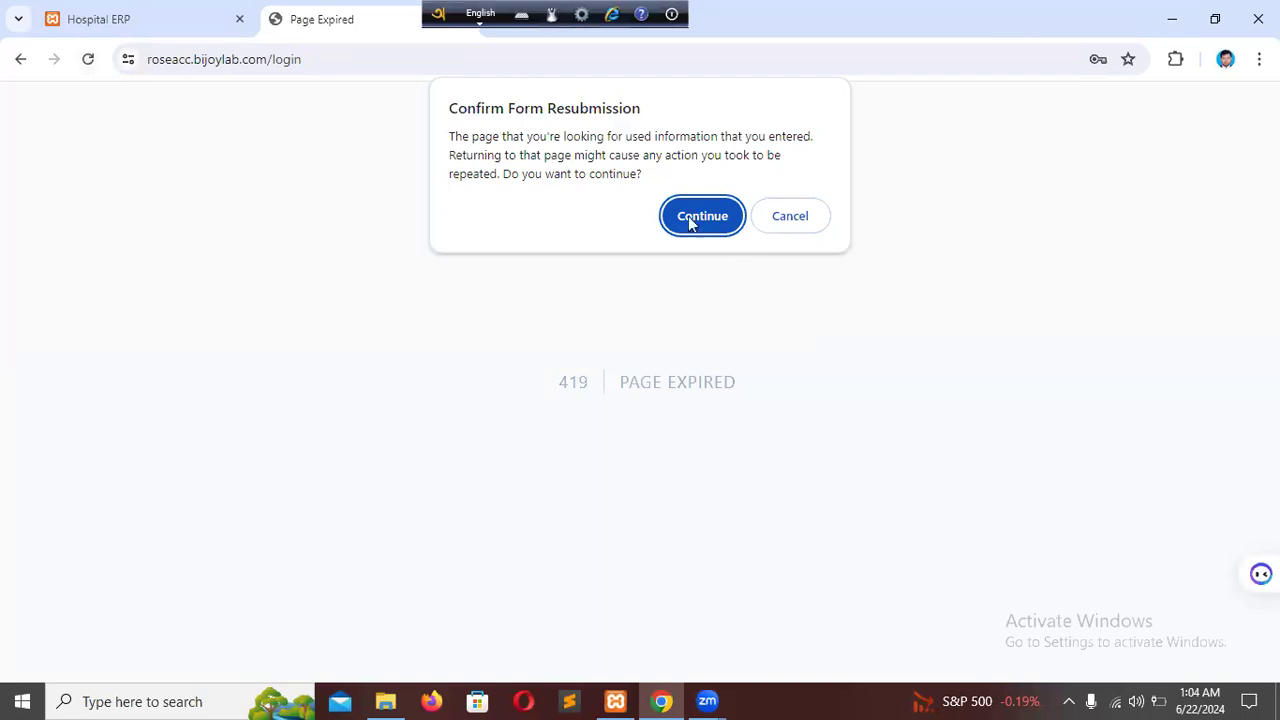
Replace the expired page by loading the roseacc.bijoylab.com login page again.
click(682, 214)
key(ctrl+l)
key(End)
key(BackSpace)
key(BackSpace)
key(BackSpace)
key(BackSpace)
key(BackSpace)
key(BackSpace)
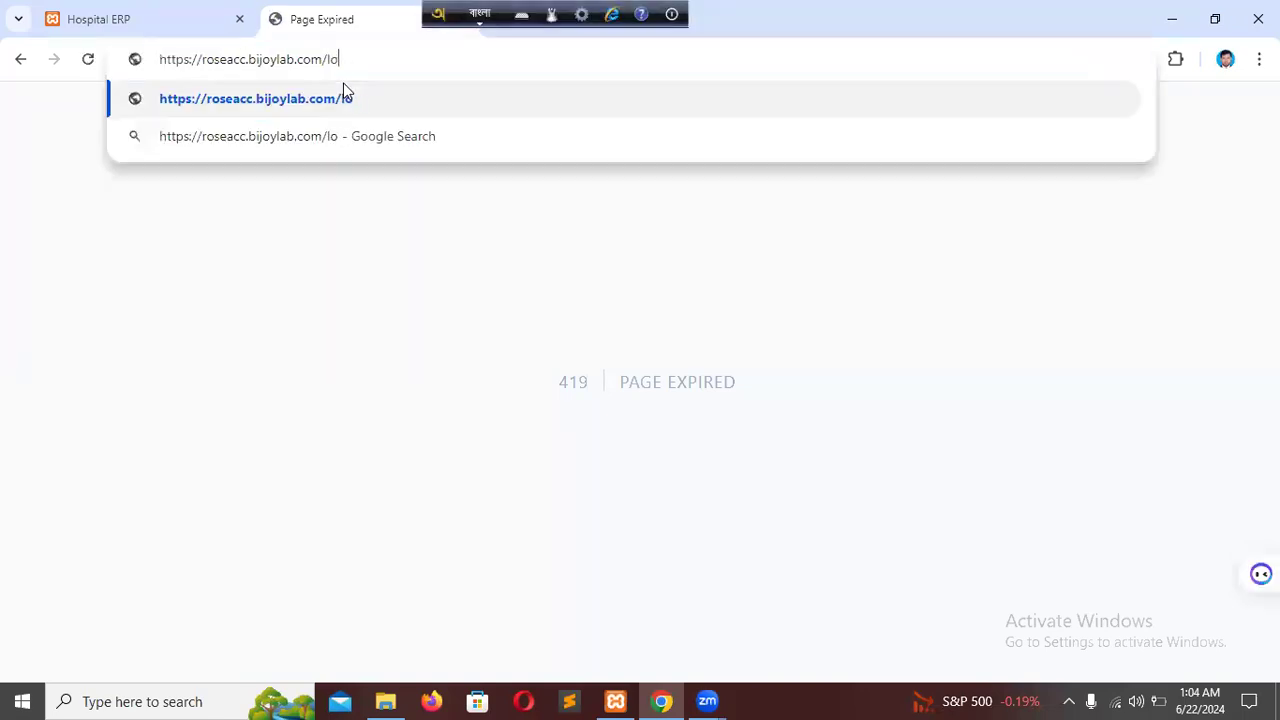
key(Return)
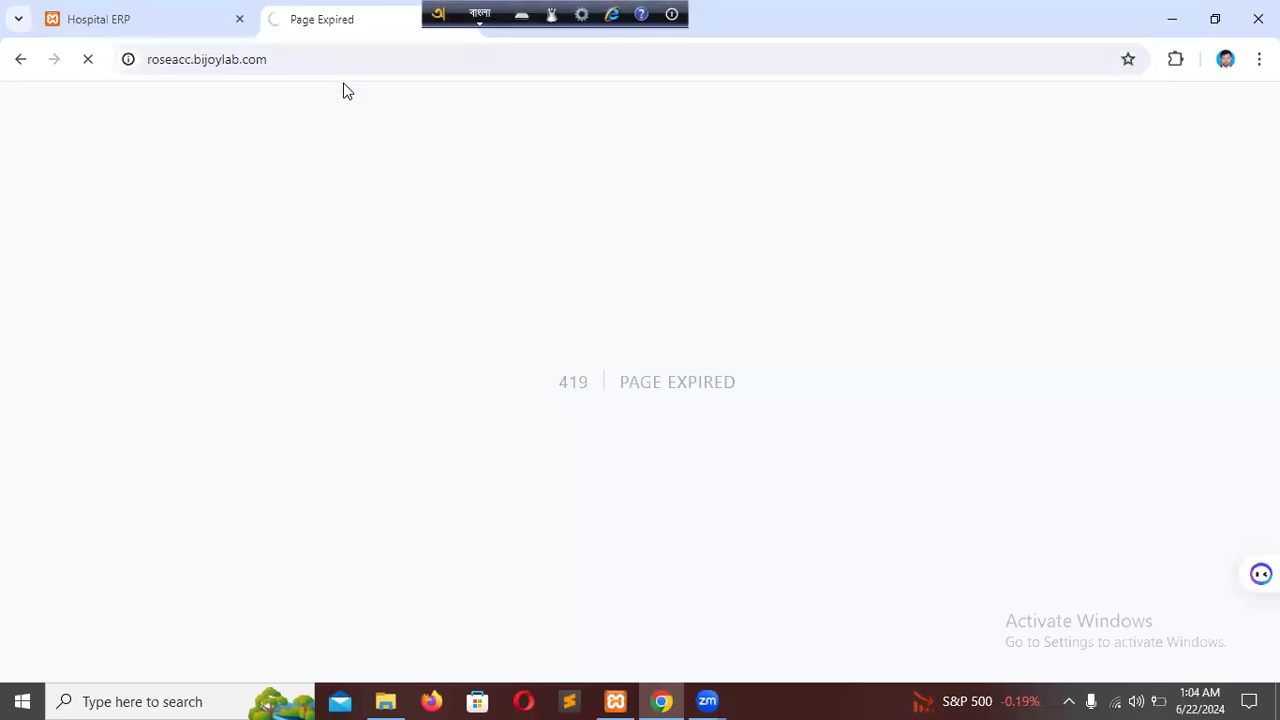
click(221, 62)
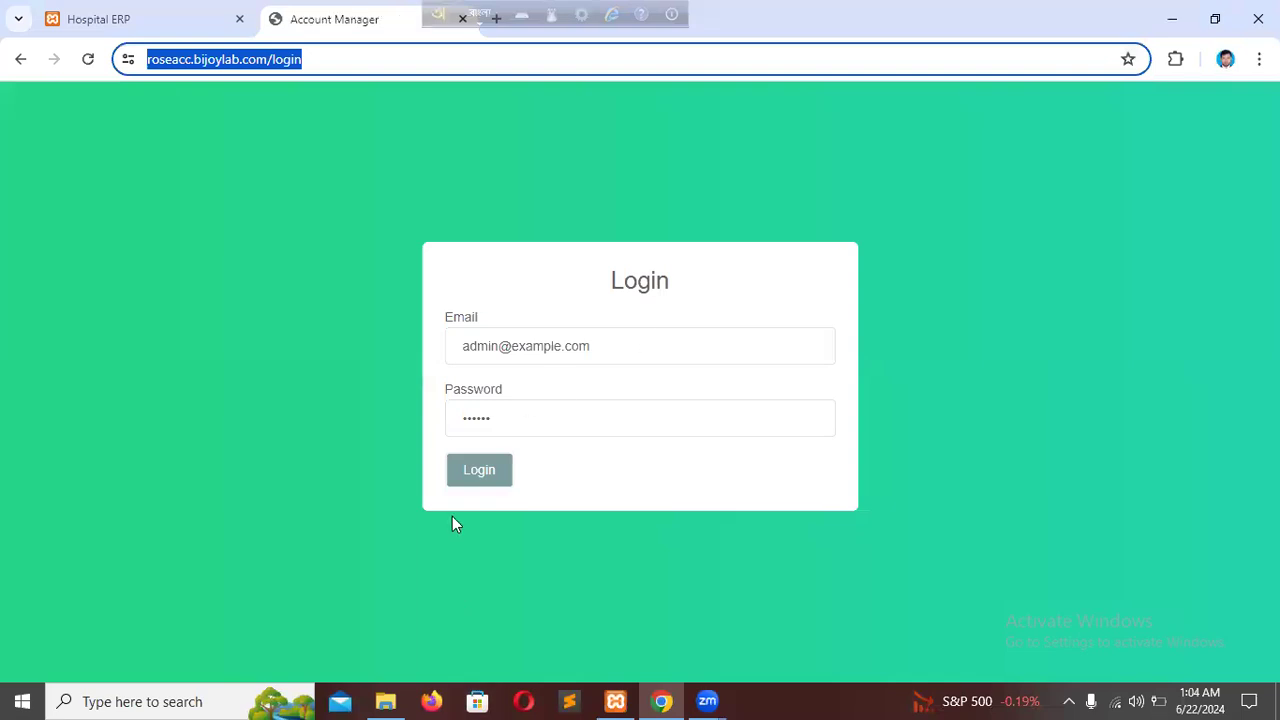
Log in with the prefilled admin credentials, save the password in the browser and dismiss the password warning.
click(474, 478)
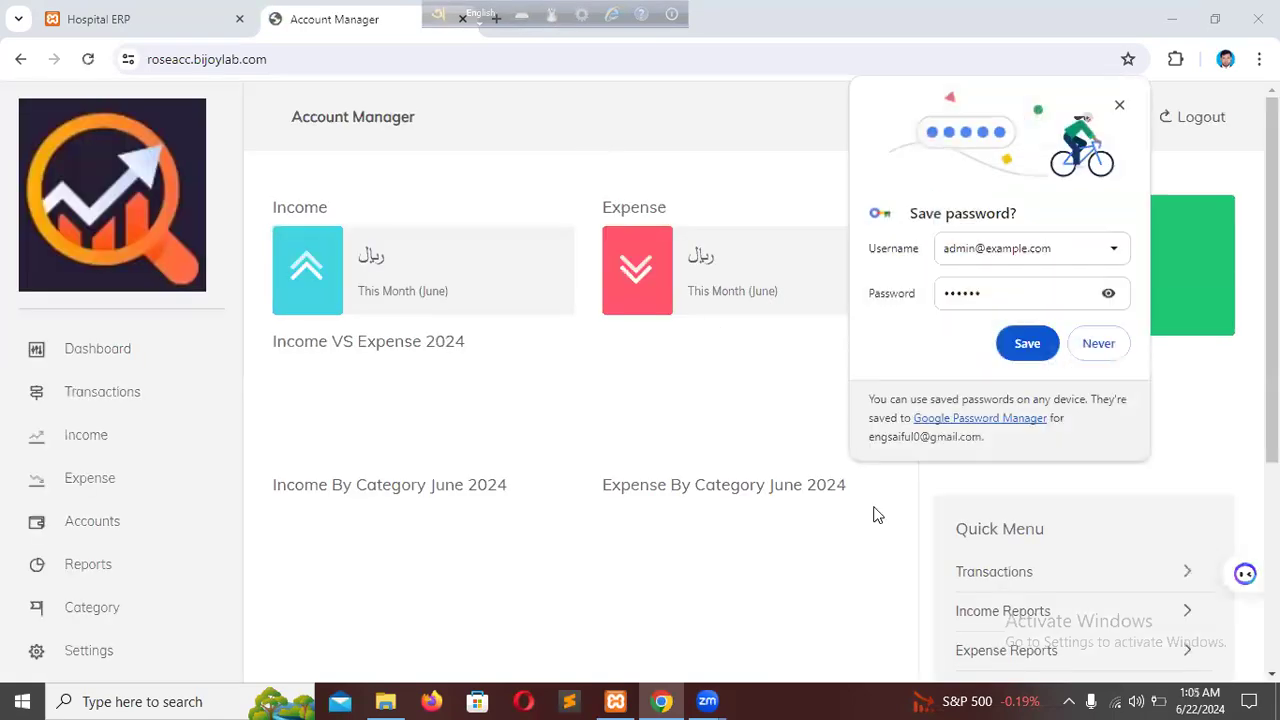
click(1025, 345)
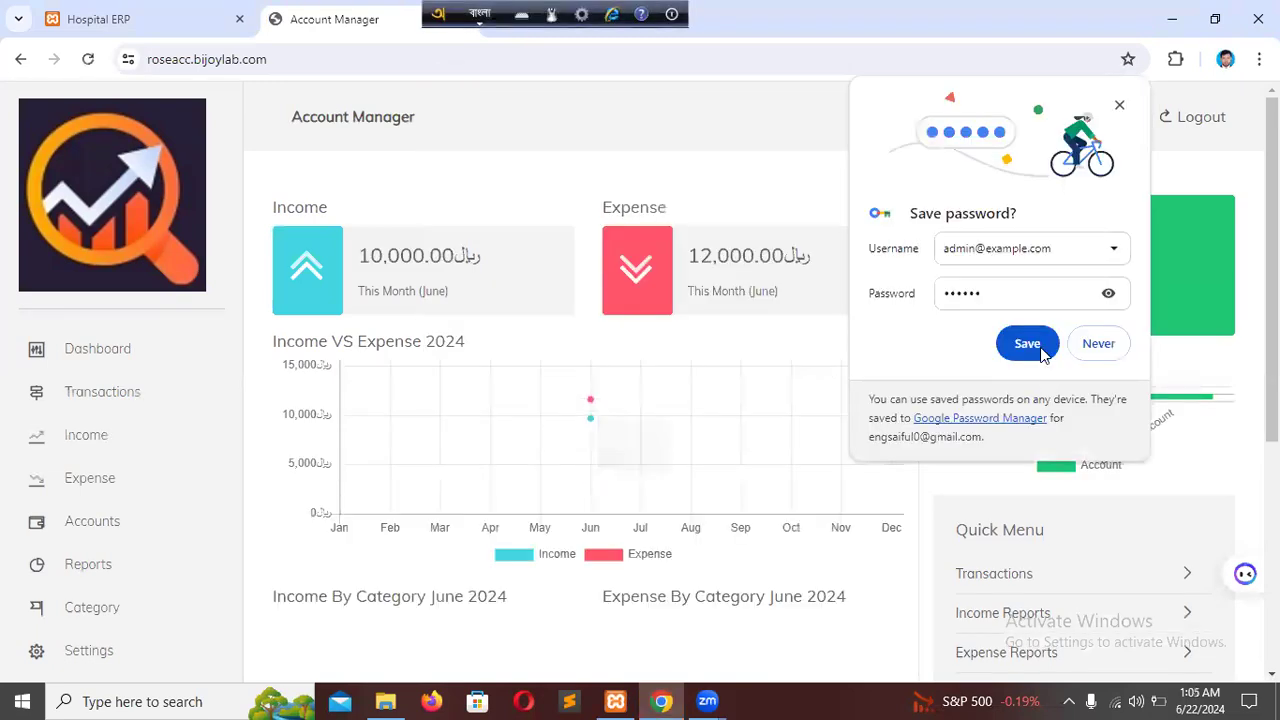
click(1040, 350)
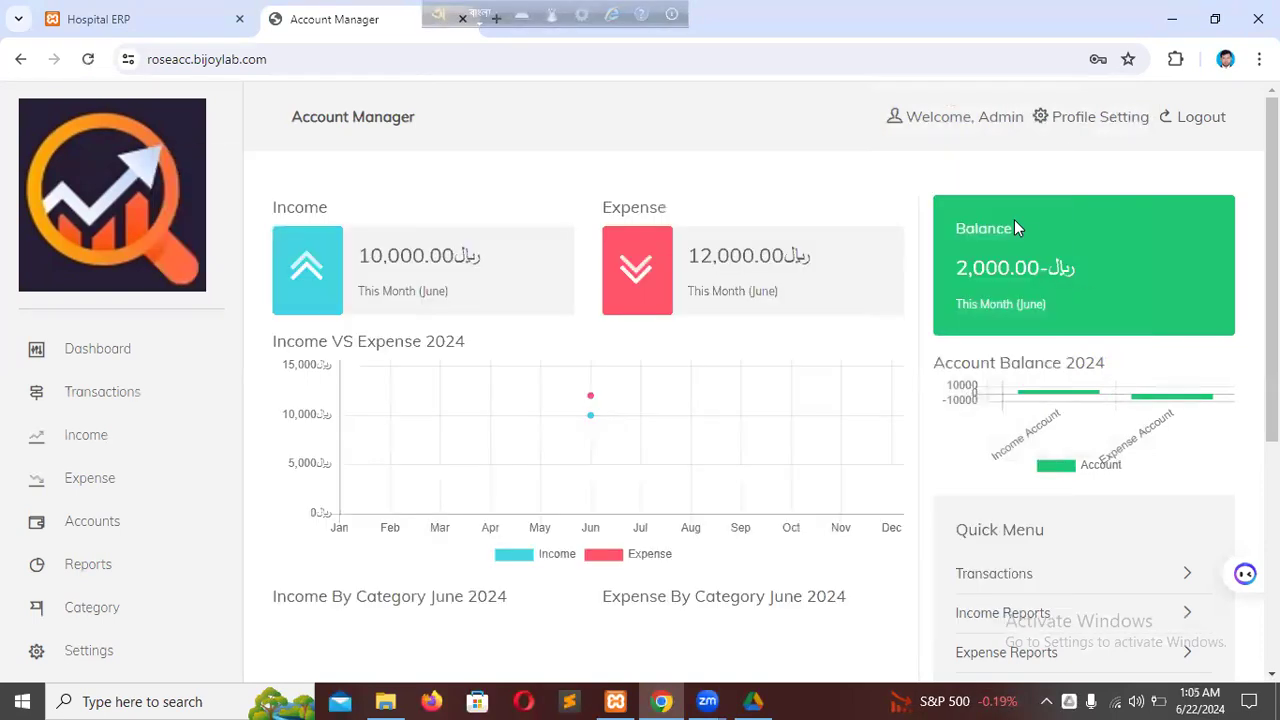
Look over the dashboard's charts and transaction list, and open the Transactions page.
scroll(1036, 335, down, 1)
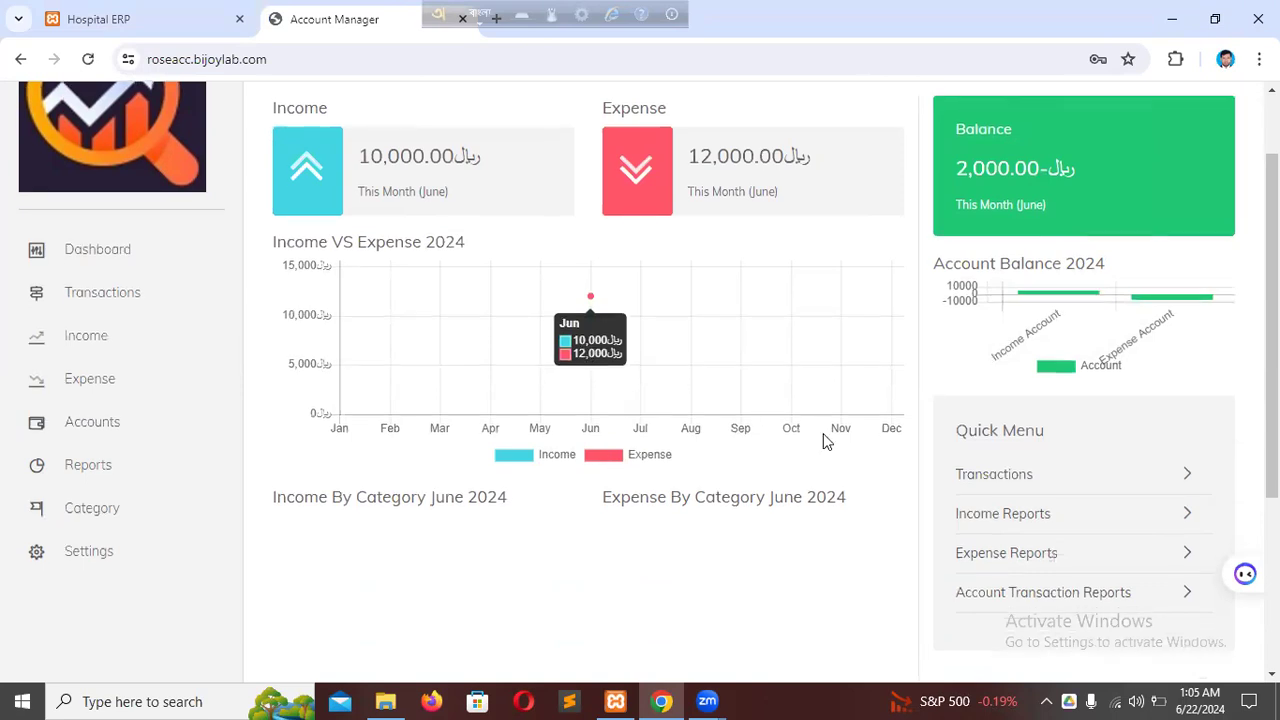
scroll(850, 435, down, 2)
scroll(892, 443, down, 1)
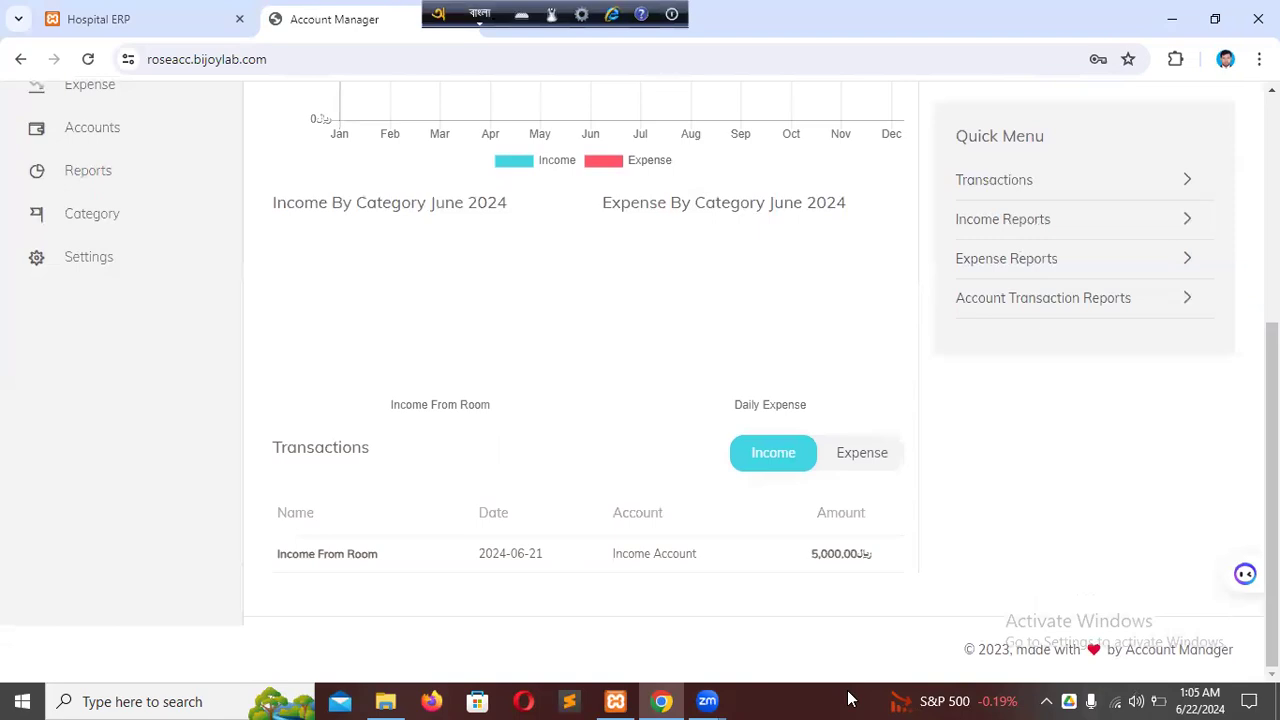
scroll(611, 388, up, 4)
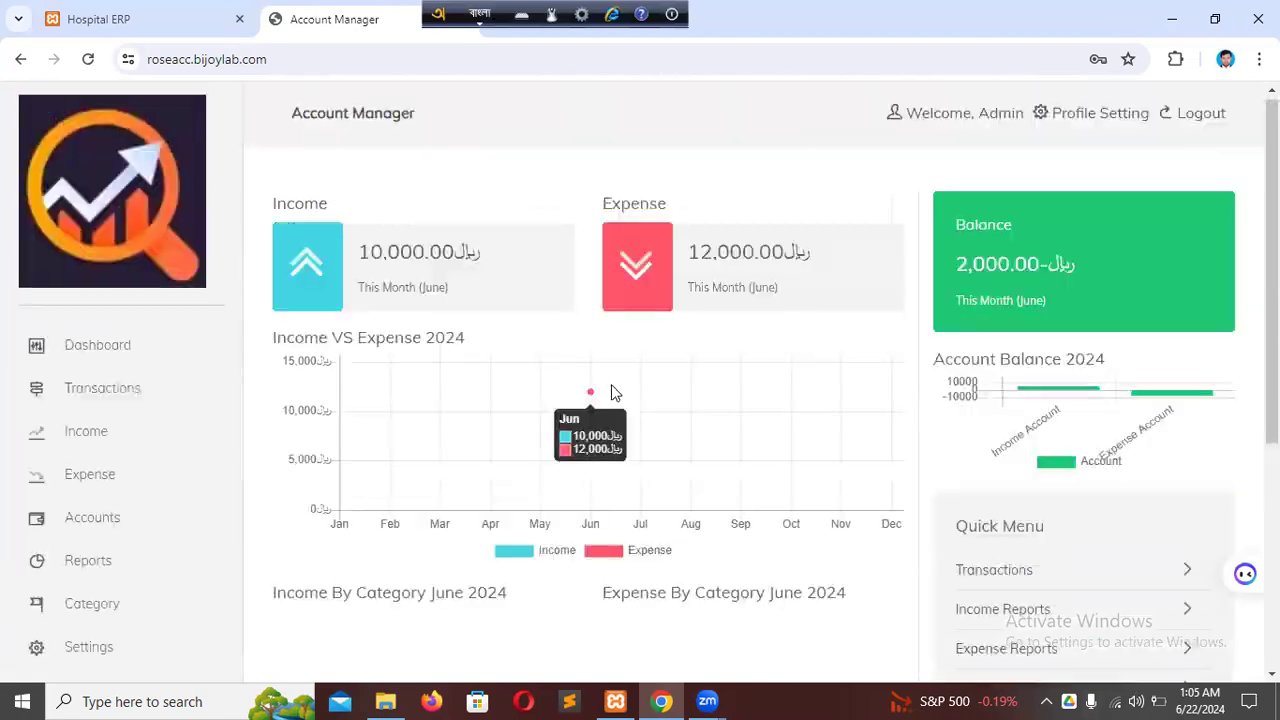
click(109, 399)
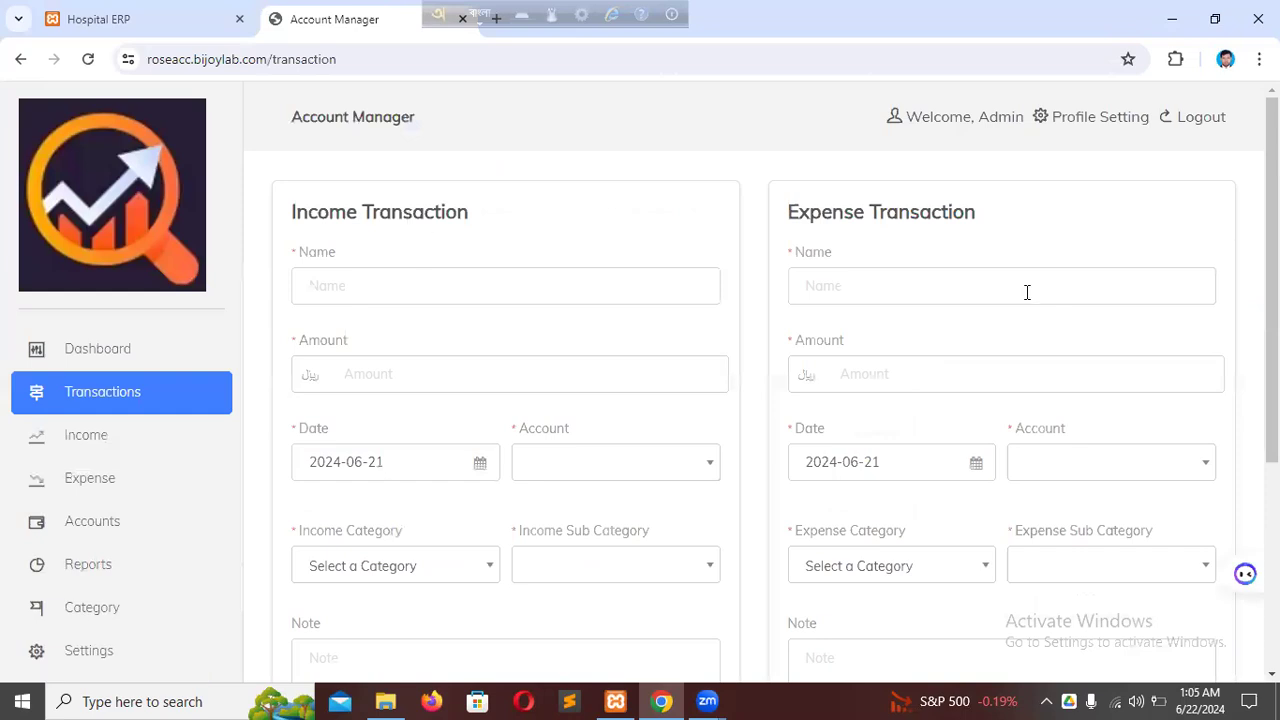
Name the income transaction "Income" and set its amount to 45200.
click(407, 301)
triple_click(297, 252)
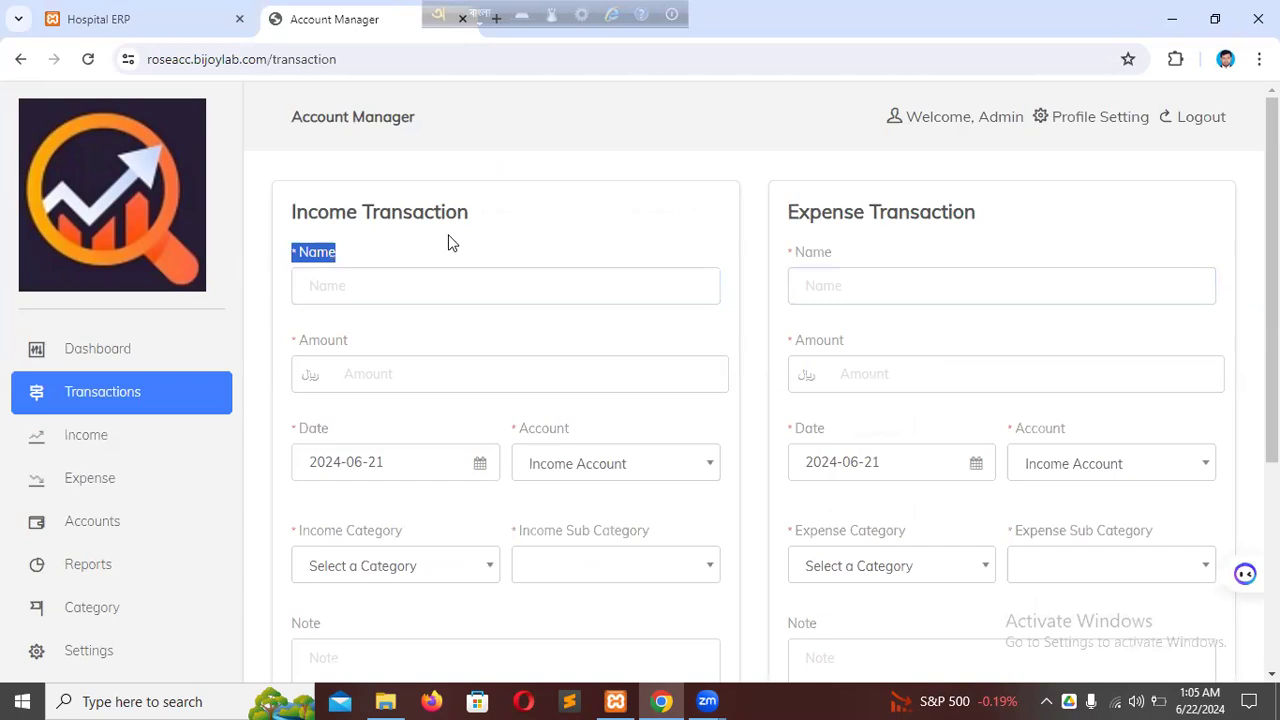
click(449, 242)
click(397, 280)
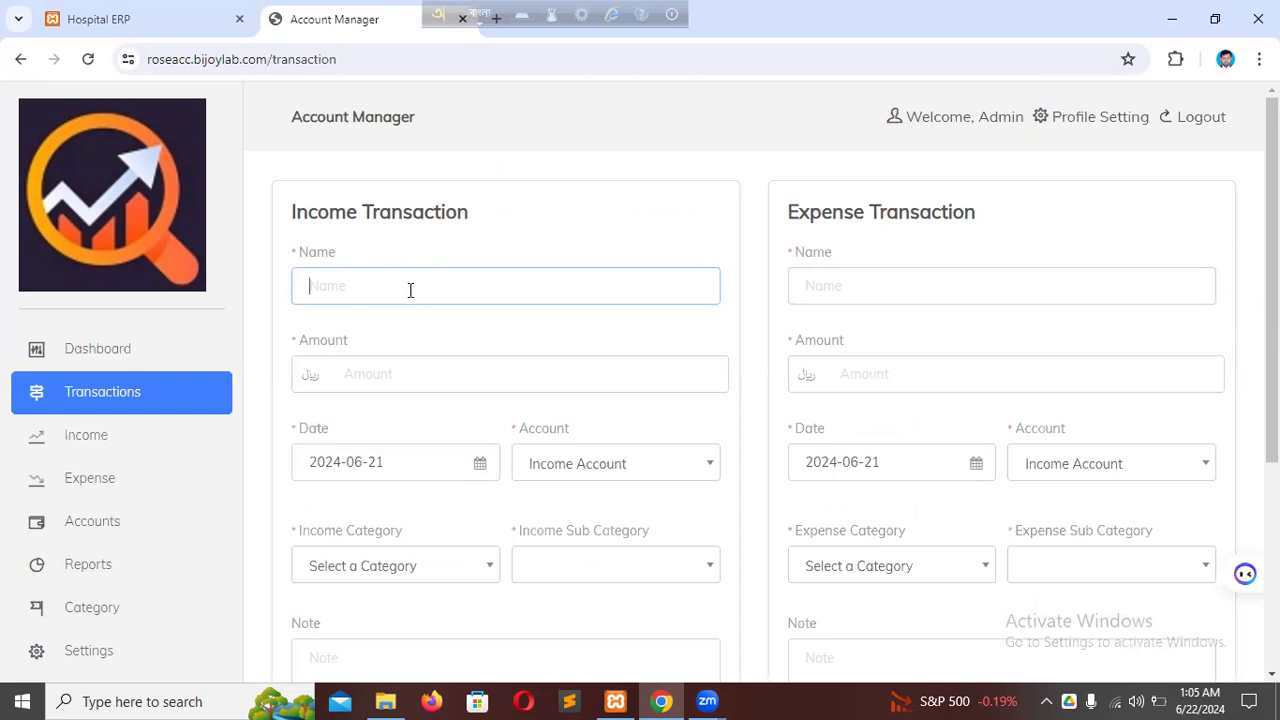
text(In)
key(BackSpace)
key(BackSpace)
key(F12)
text(O)
key(BackSpace)
text(Income)
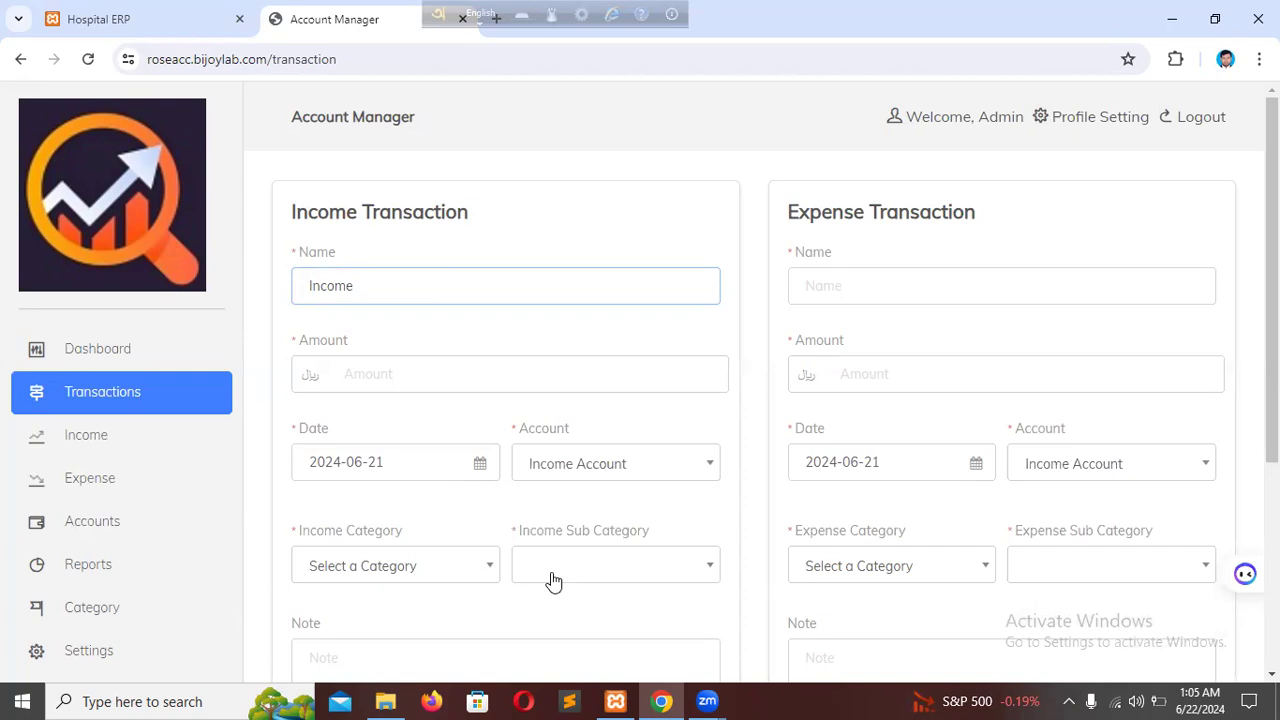
click(433, 378)
text(45200)
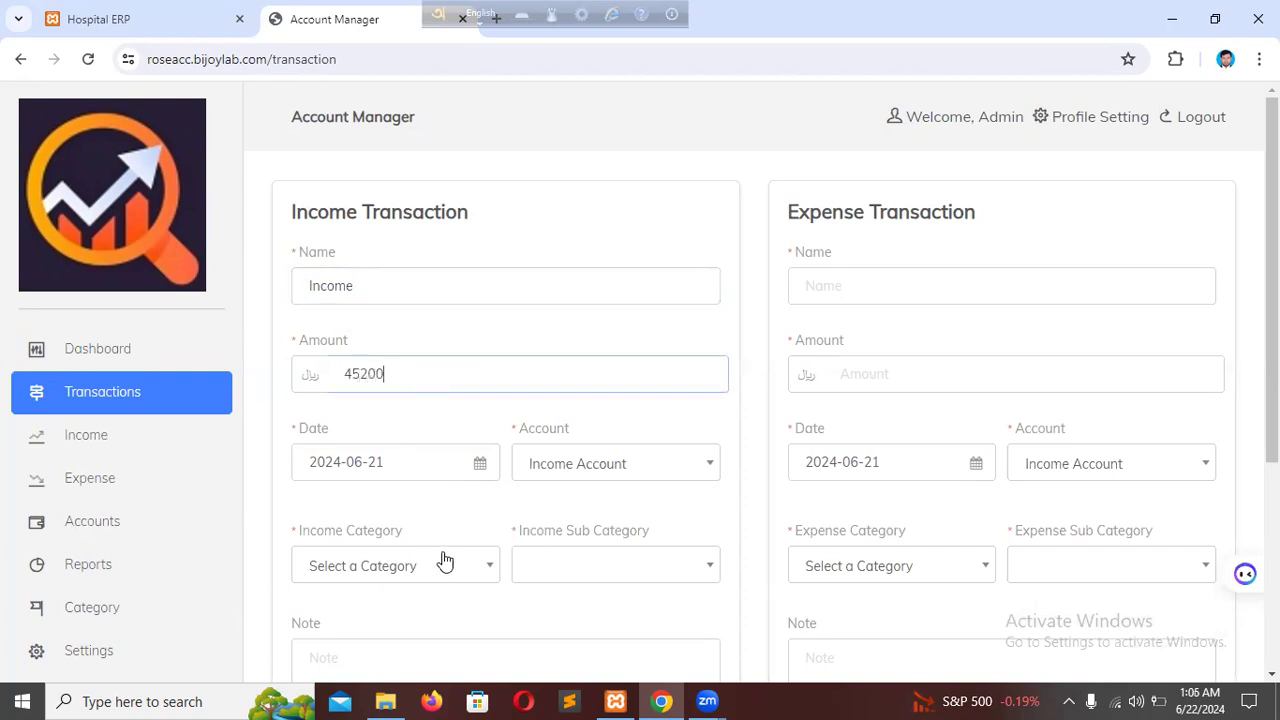
Choose Expense Account as the account in the expense transaction form.
scroll(430, 510, down, 1)
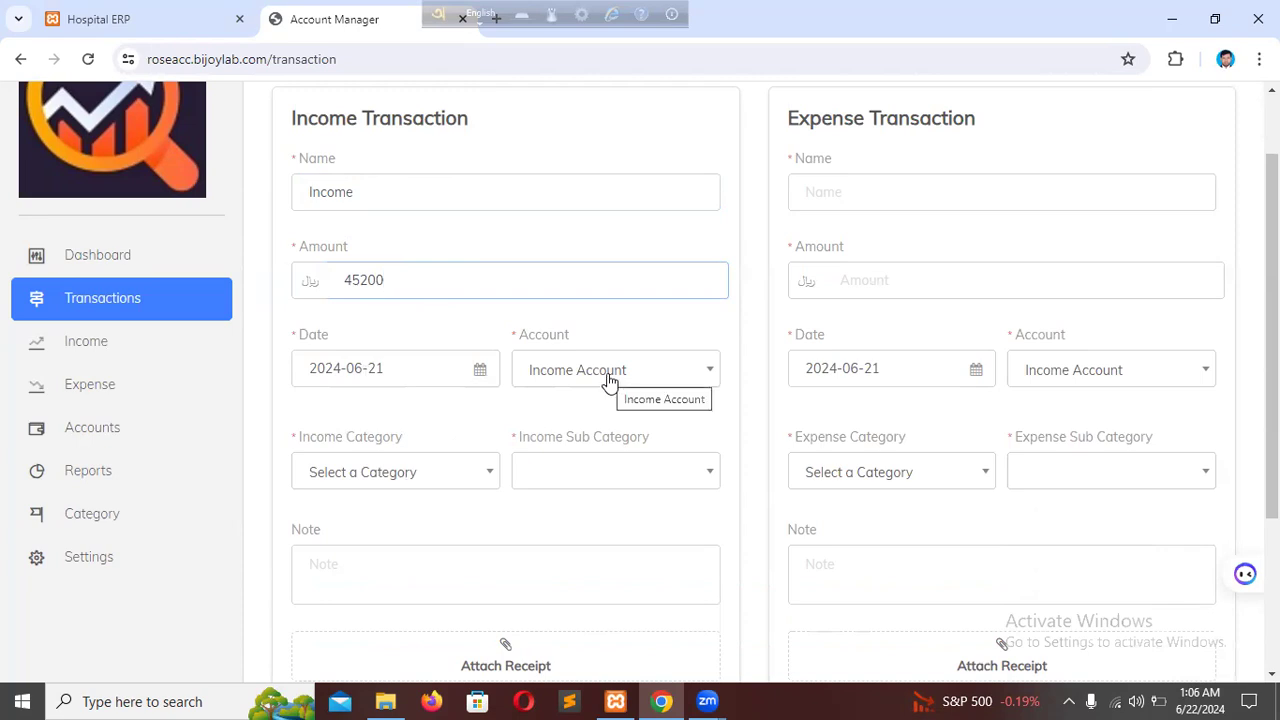
click(1177, 384)
click(1145, 478)
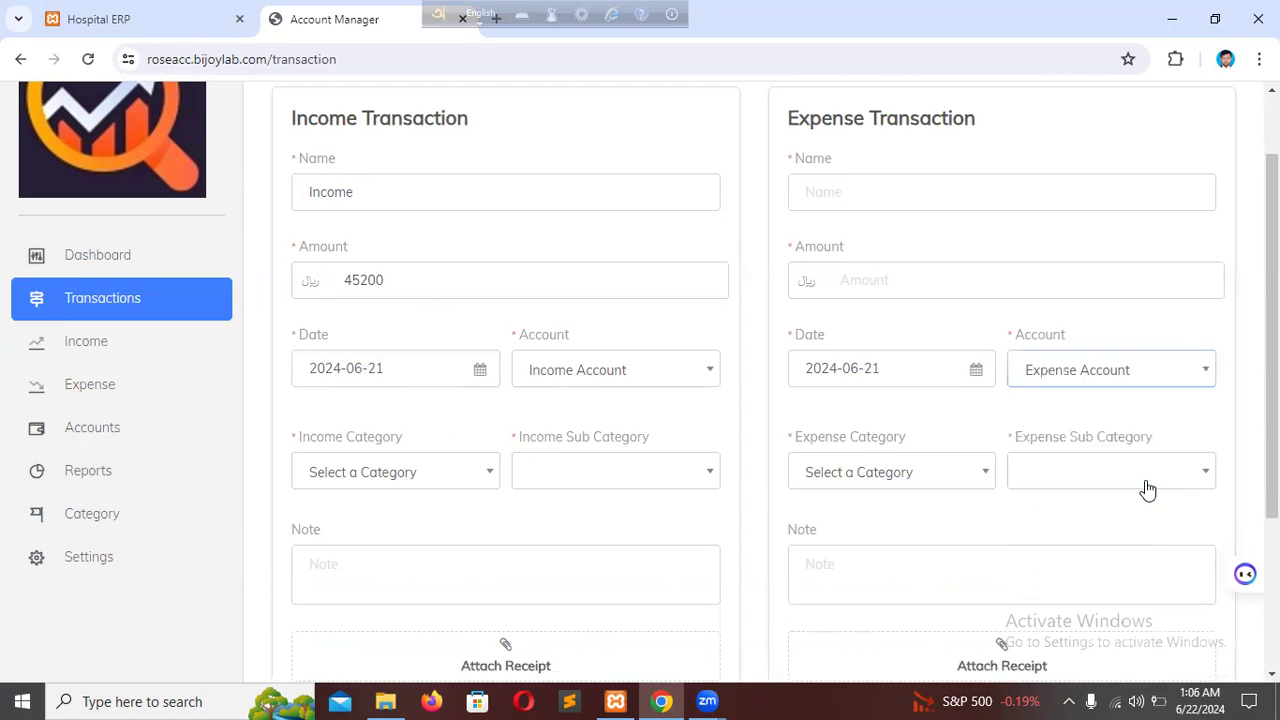
Assign the income transaction to category Income From Room and sub category Cash, with the note "cfdfdf".
scroll(358, 430, down, 2)
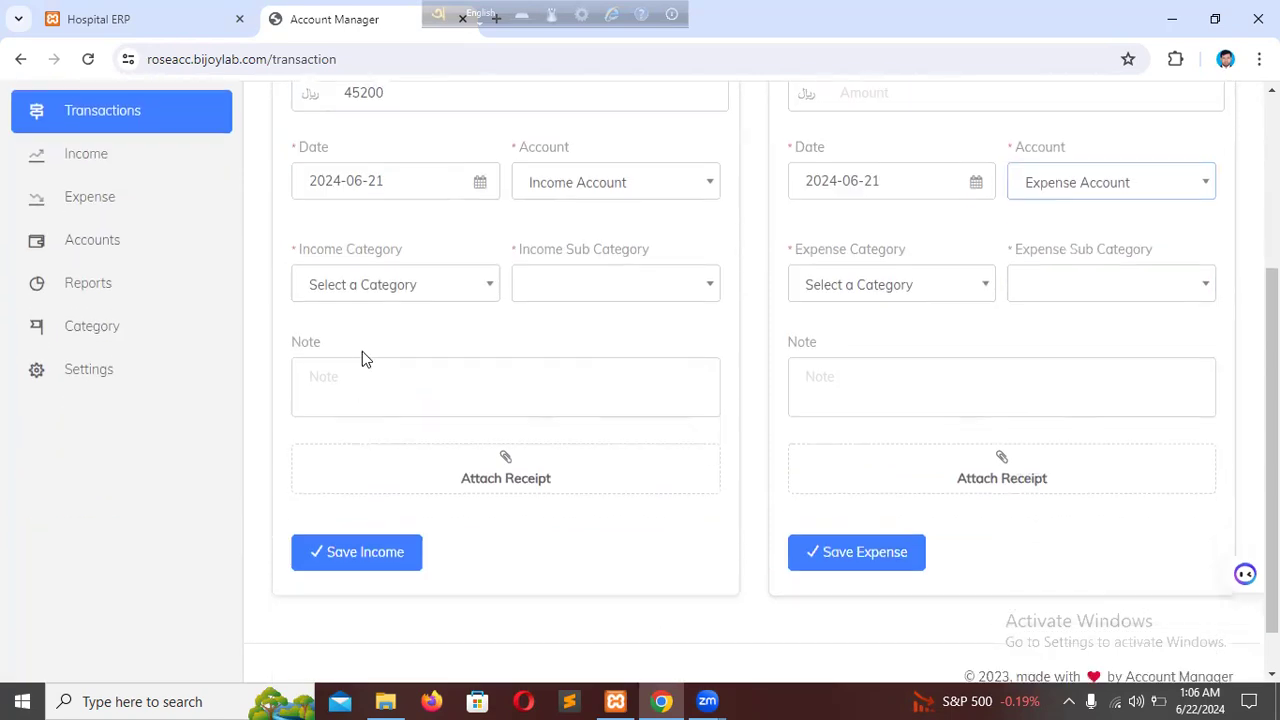
click(385, 285)
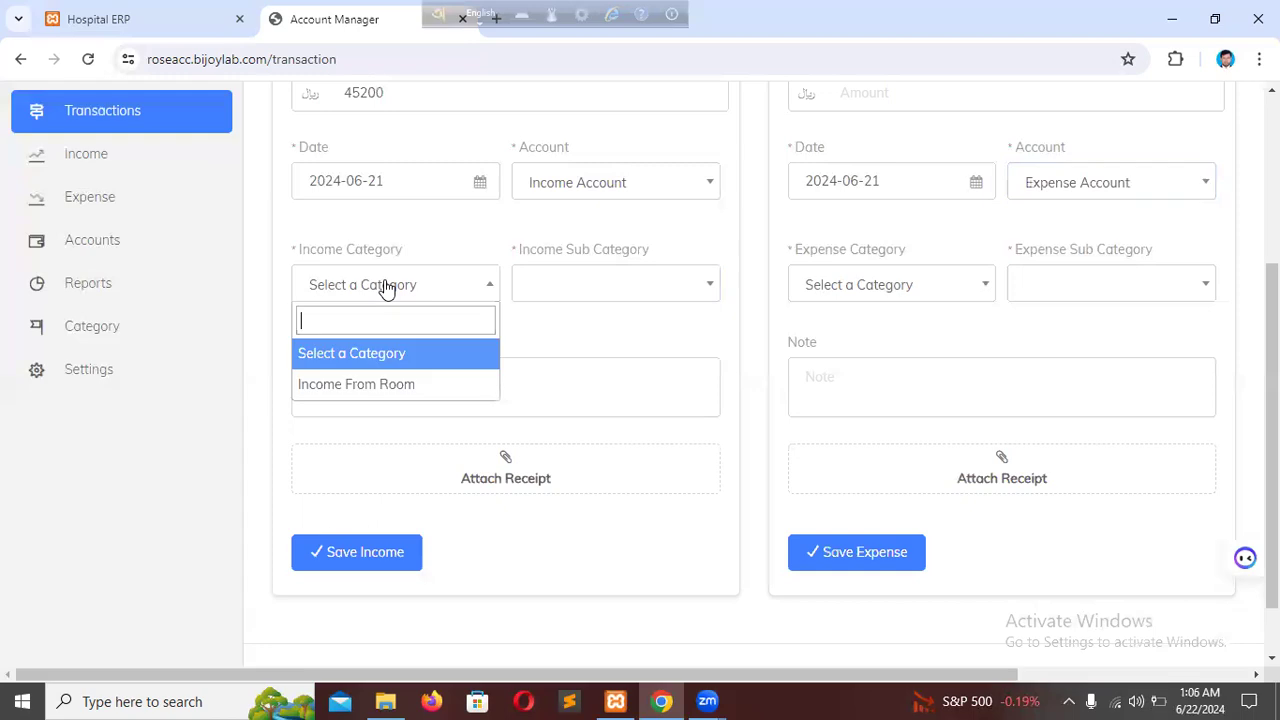
click(412, 384)
click(643, 284)
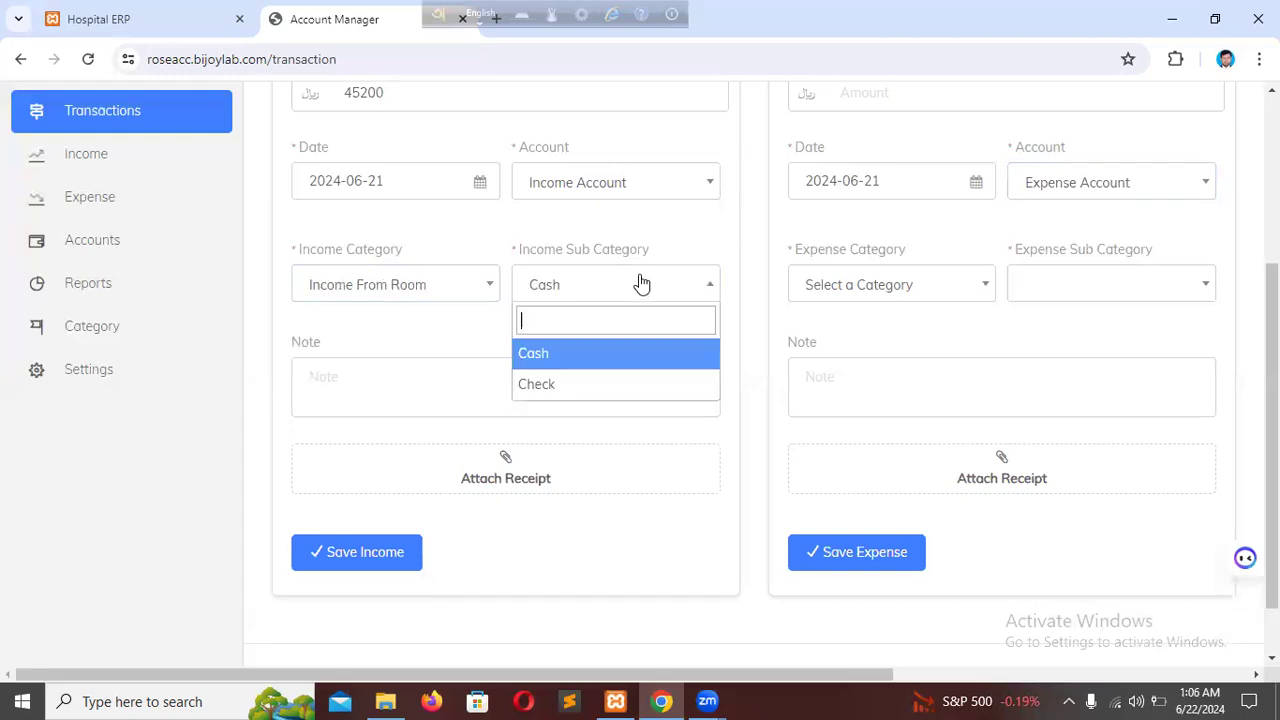
click(587, 353)
click(558, 395)
text(cfdfdf)
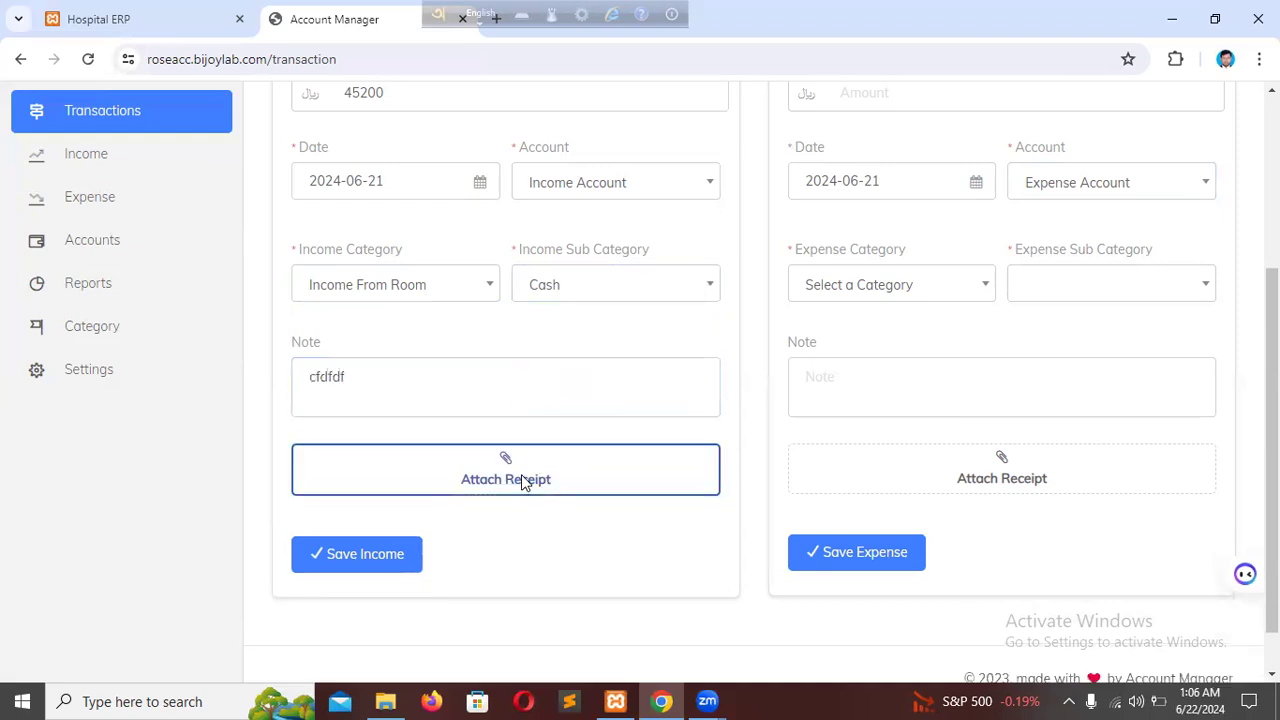
Attach the image bg1 from the Desktop folder as the income transaction's receipt.
click(521, 476)
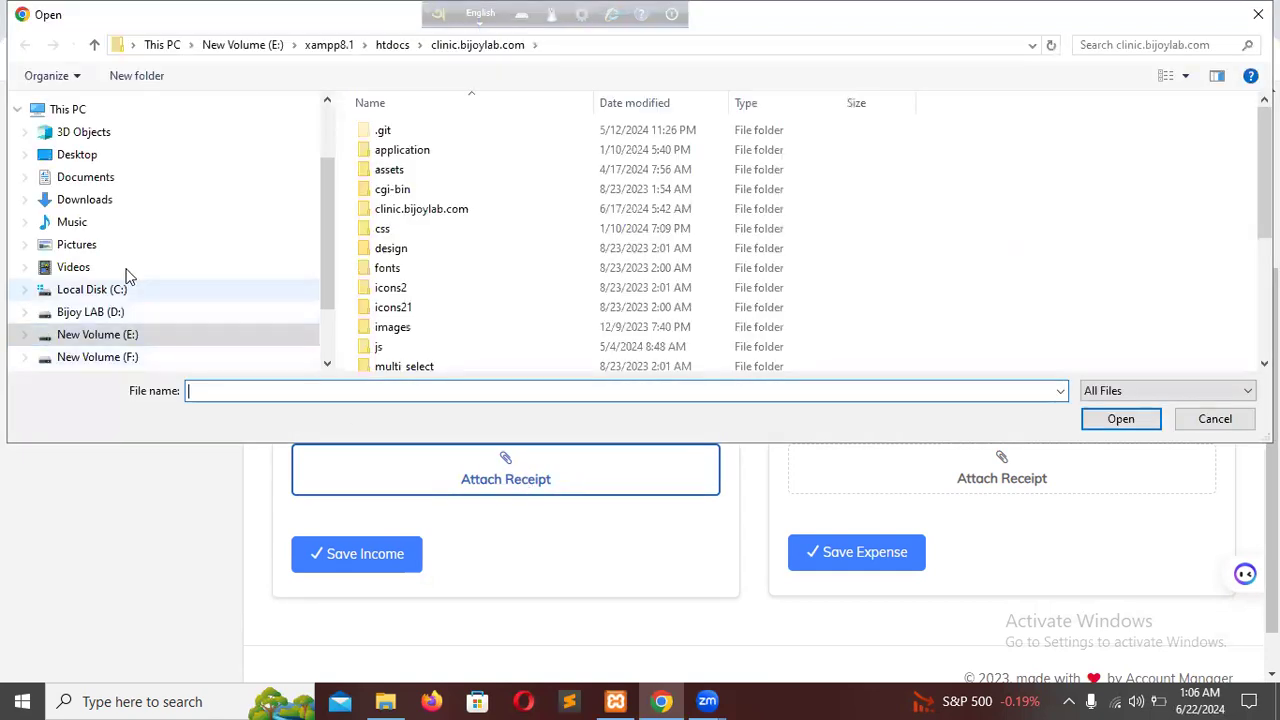
click(100, 156)
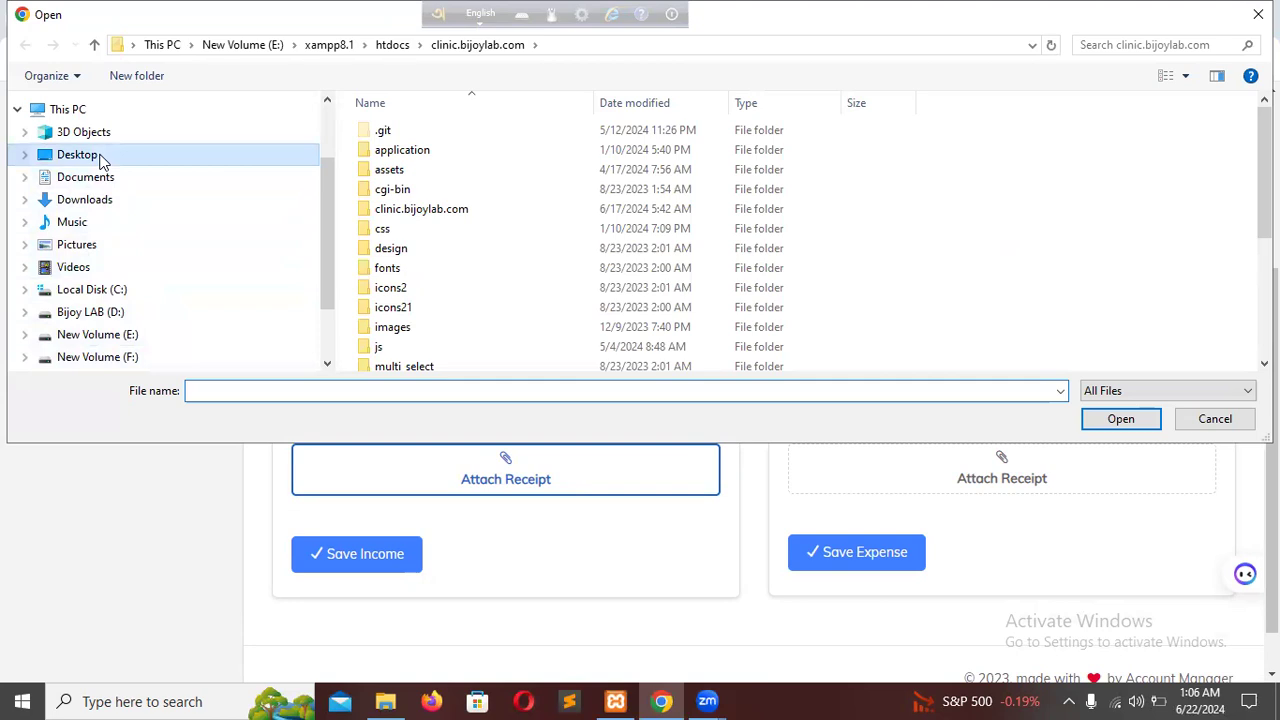
scroll(614, 288, down, 5)
scroll(614, 296, up, 1)
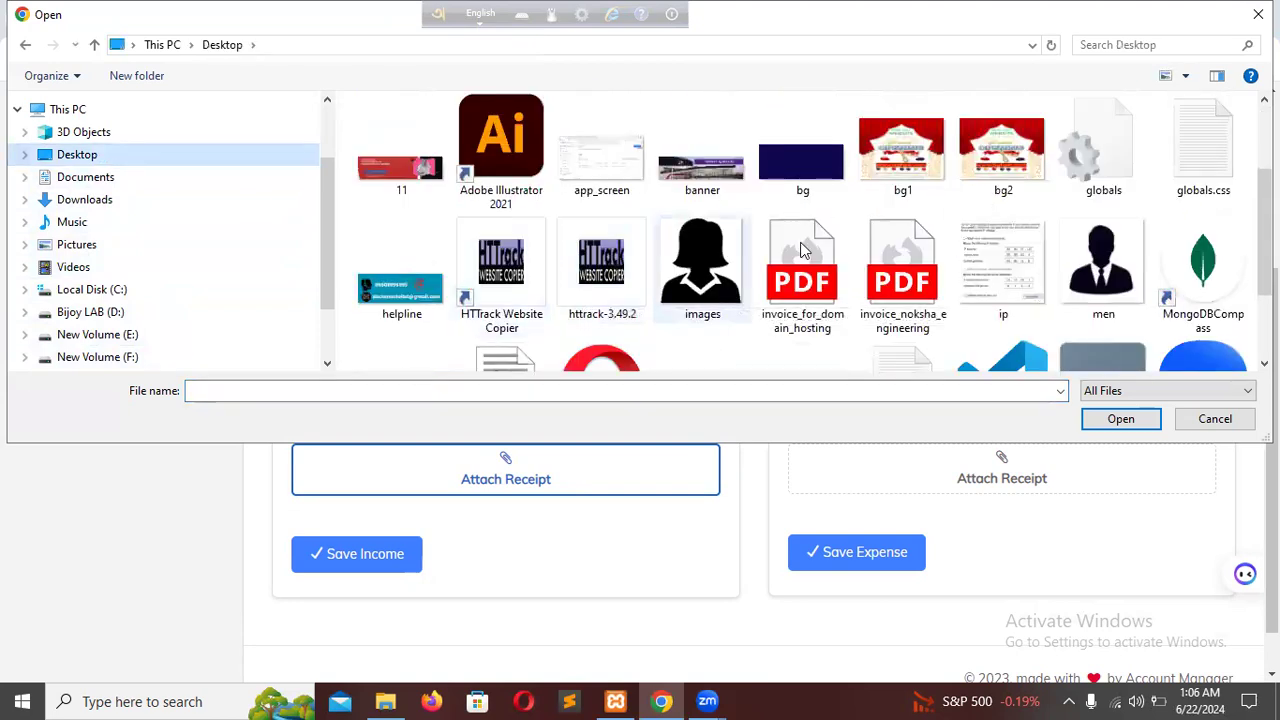
double_click(910, 152)
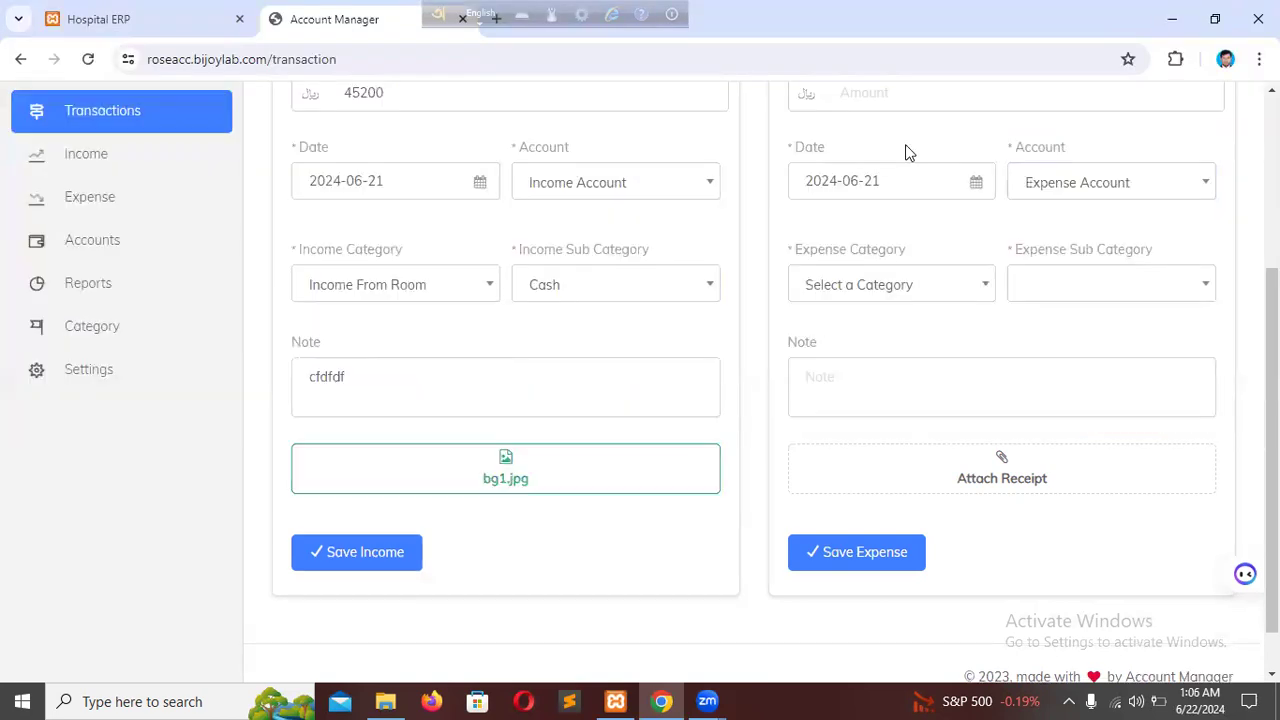
Check the completed income transaction form and save the income.
scroll(608, 406, up, 2)
scroll(614, 420, up, 1)
scroll(448, 612, down, 2)
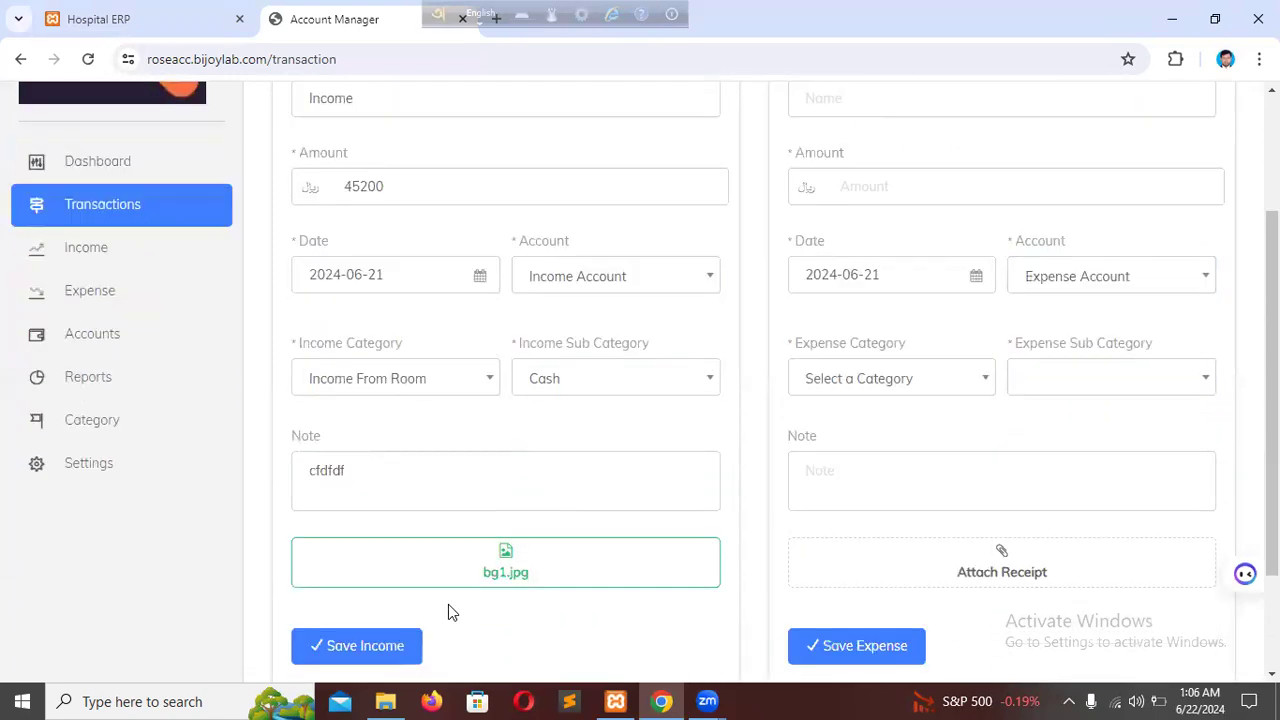
scroll(480, 417, down, 2)
click(409, 500)
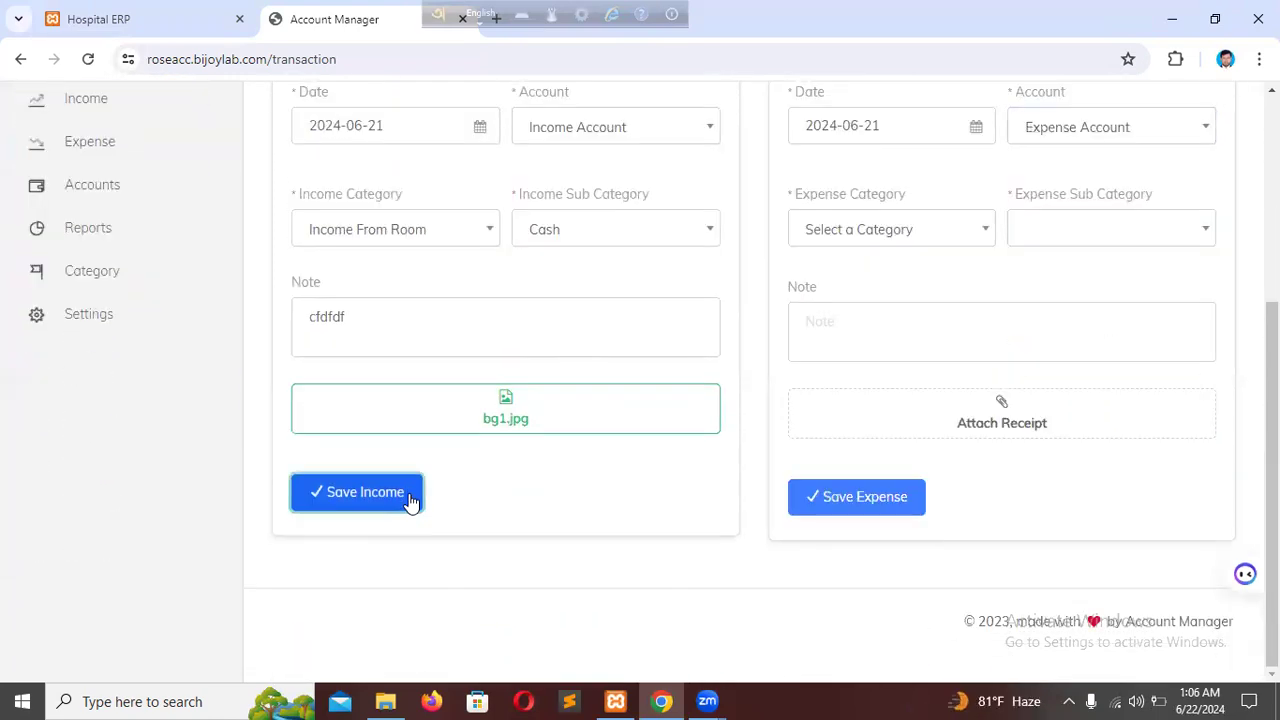
scroll(414, 493, up, 2)
scroll(414, 493, up, 2)
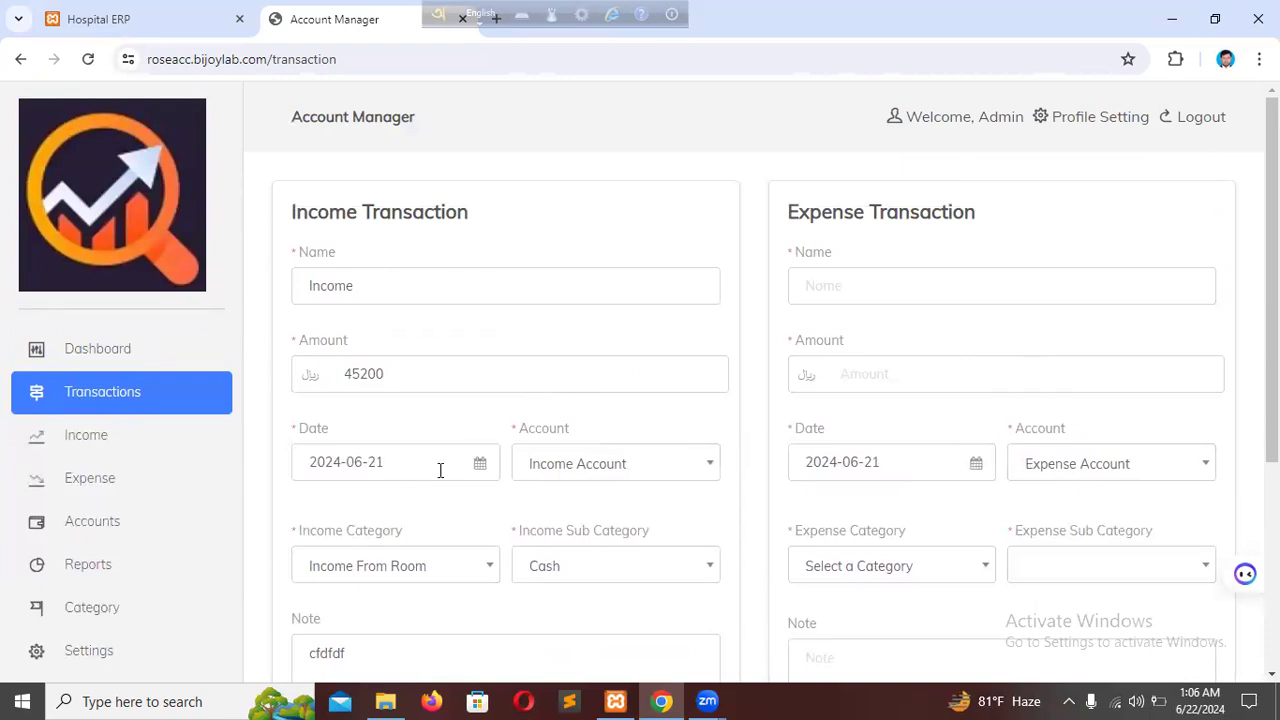
scroll(437, 466, down, 4)
click(366, 555)
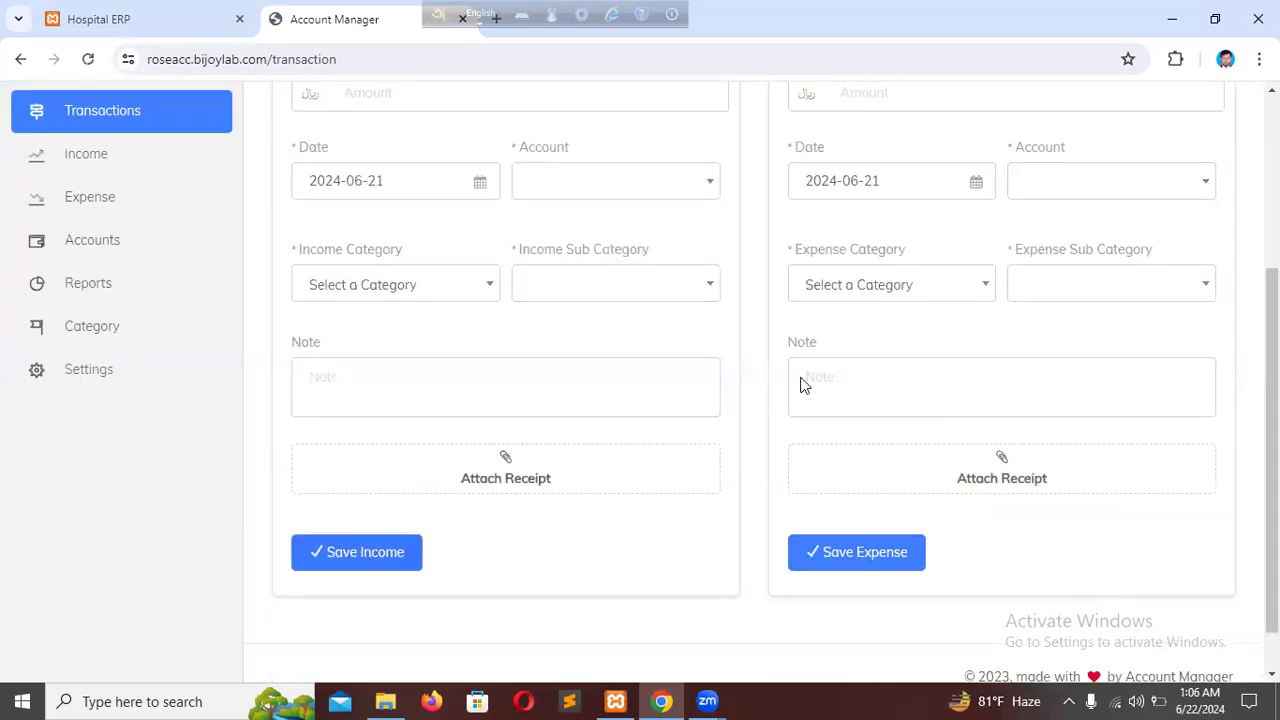
Name the expense transaction "Expense" and set its amount to 8000.
scroll(834, 384, up, 4)
click(920, 282)
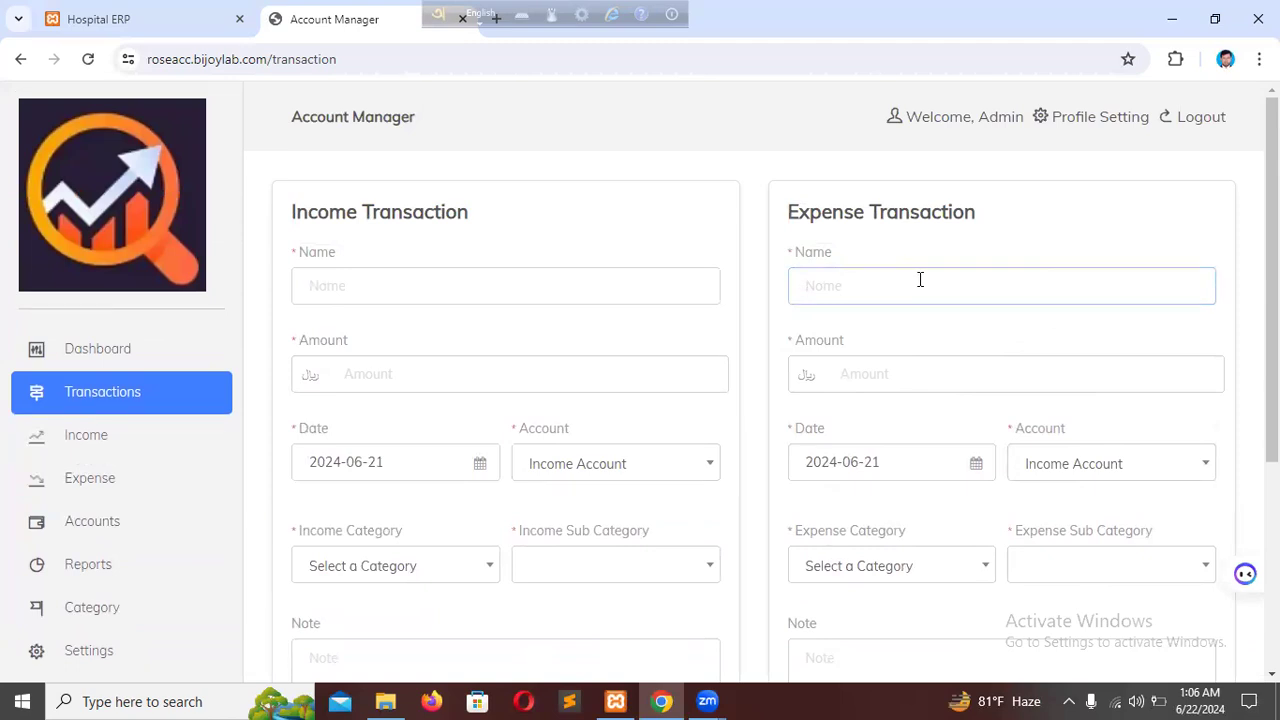
text(Ex)
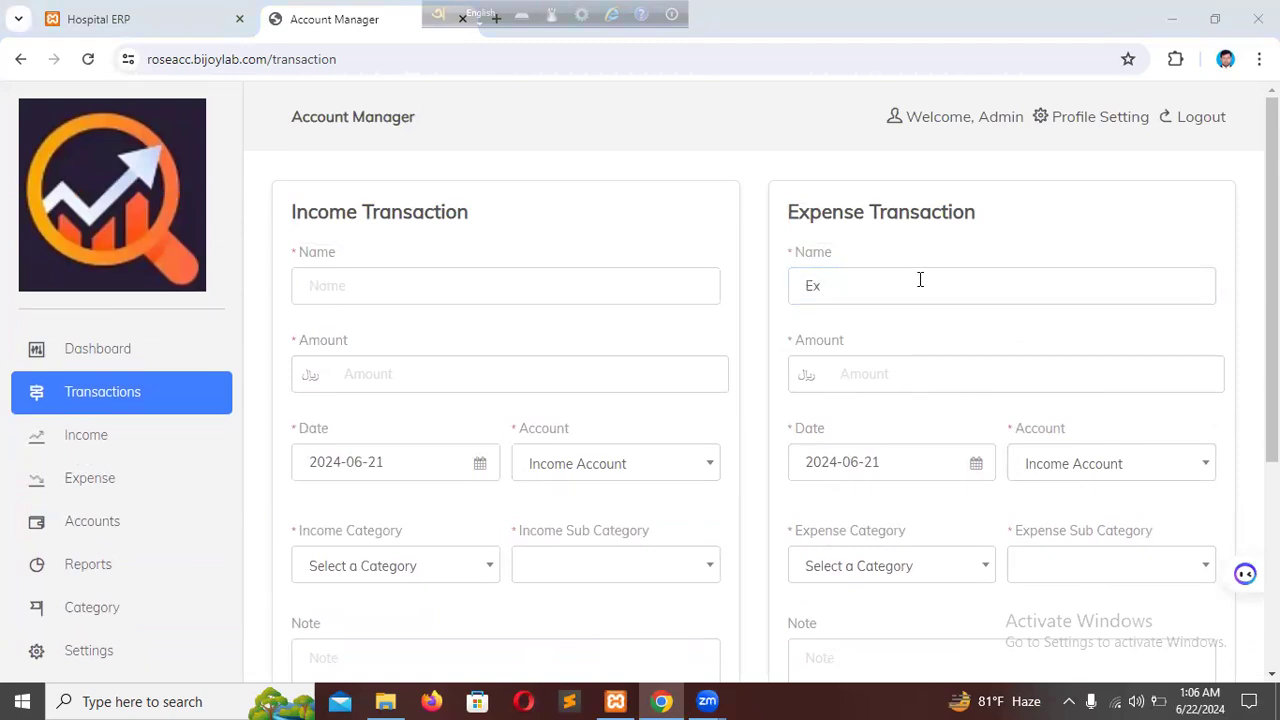
click(940, 284)
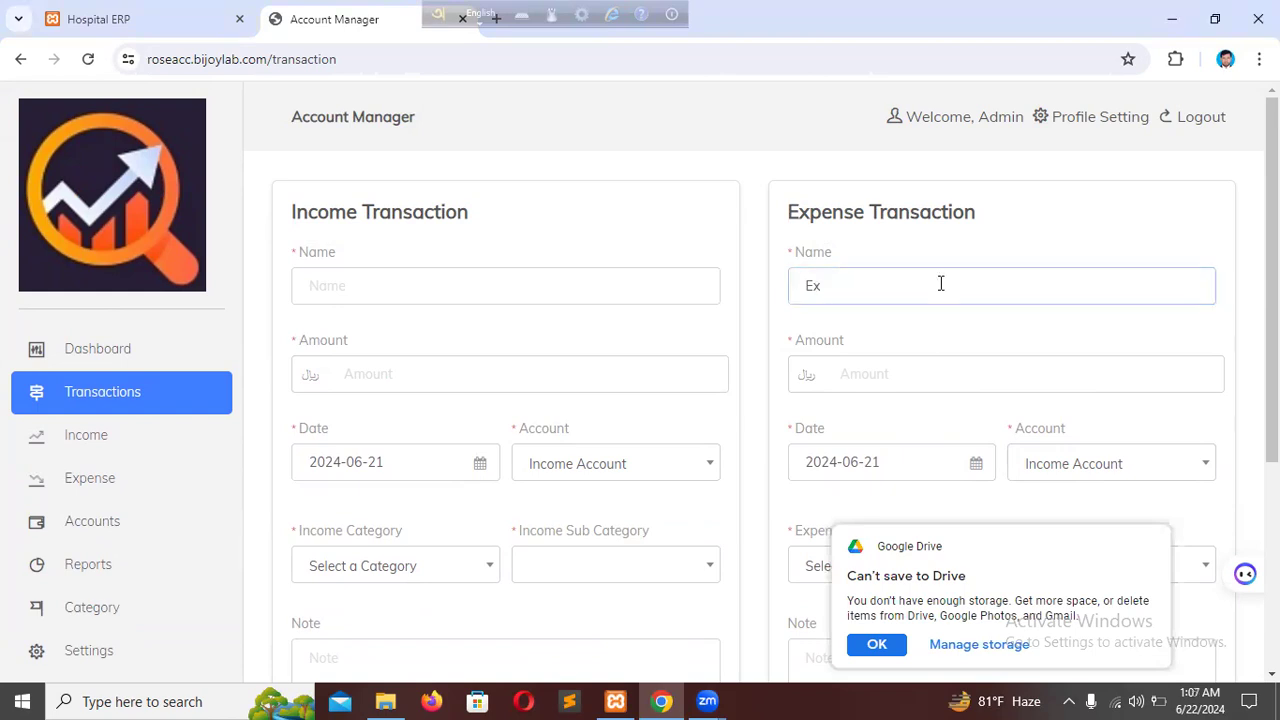
text(pense)
click(950, 366)
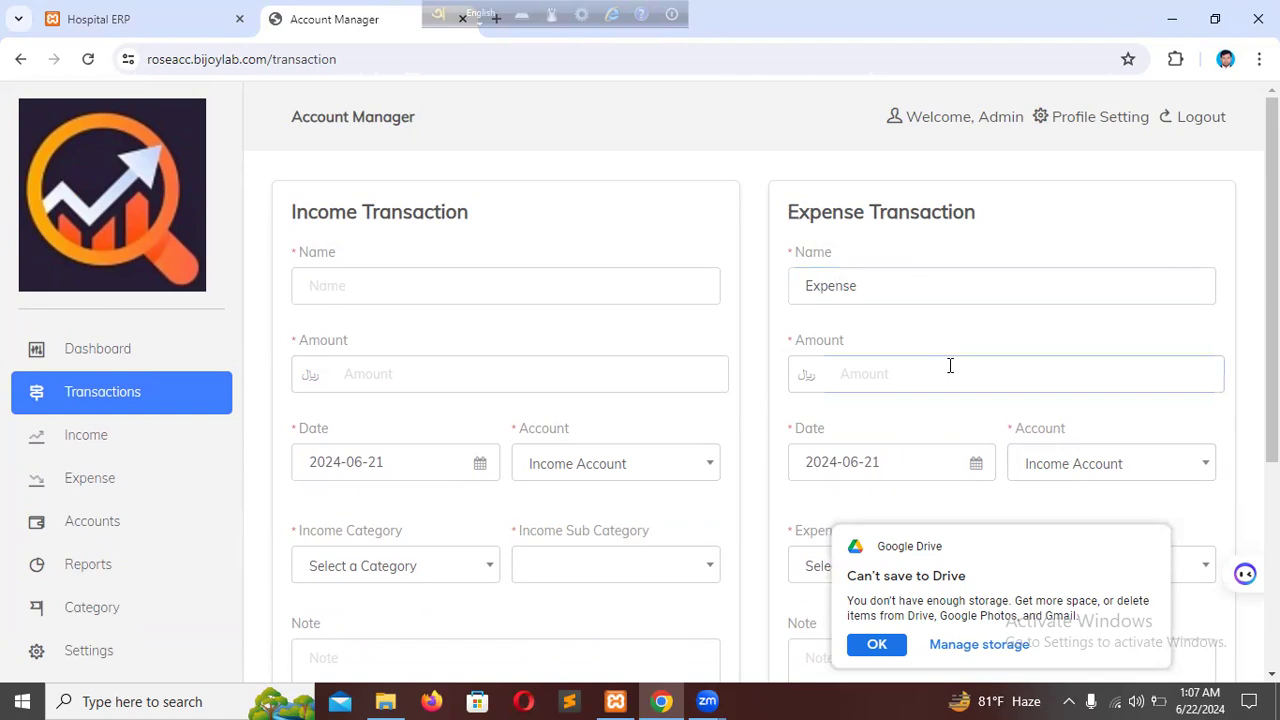
text(8000)
Assign the expense transaction to Expense Account and the category Daily Expense.
scroll(1089, 334, down, 2)
click(1077, 280)
click(1084, 377)
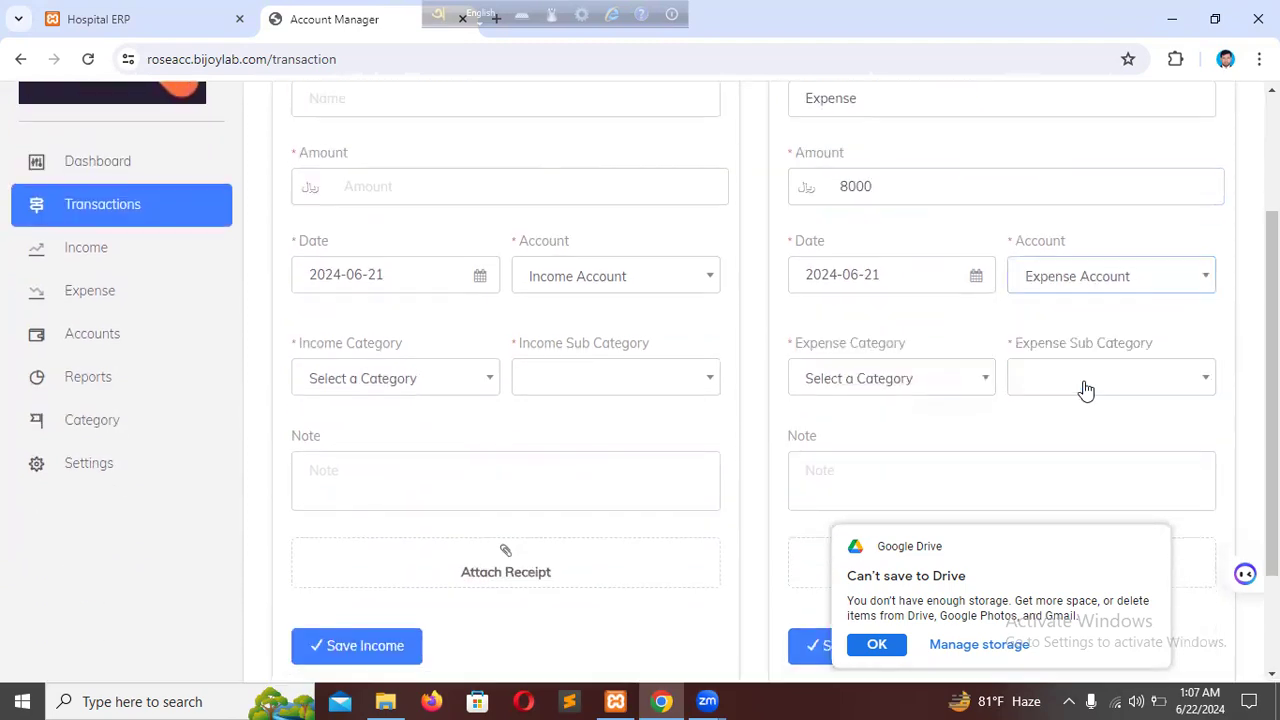
click(886, 382)
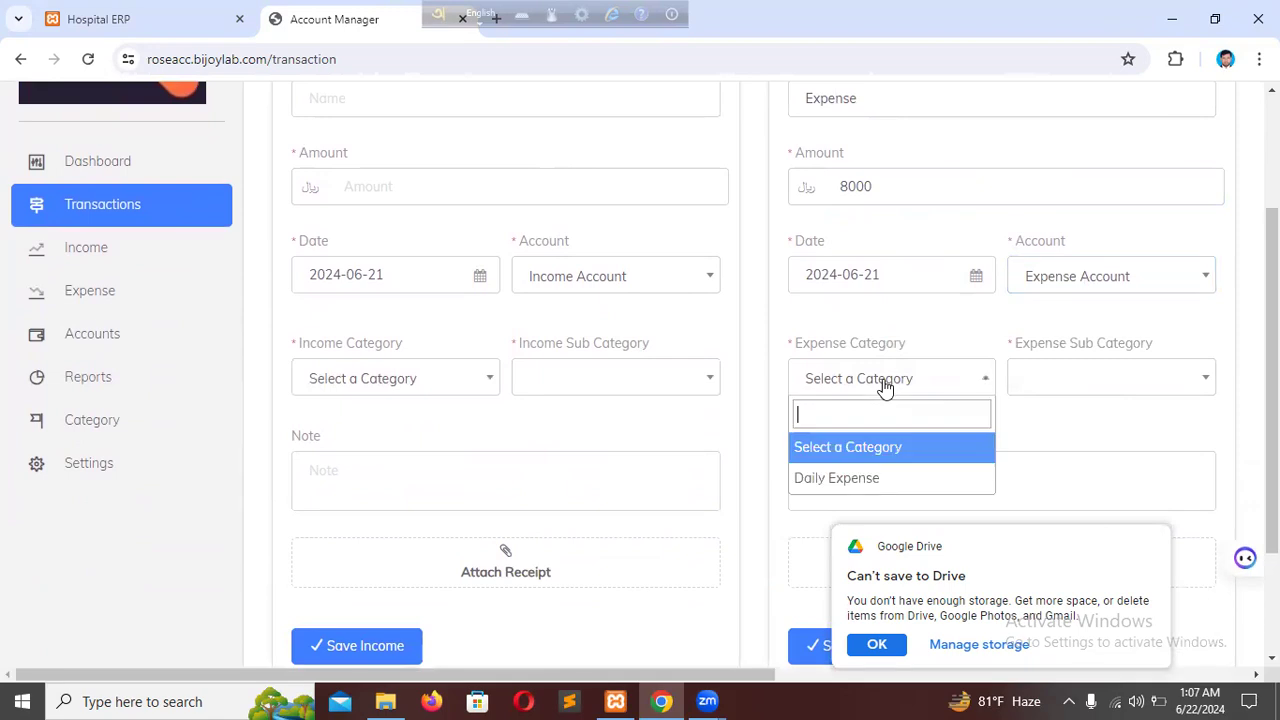
click(879, 488)
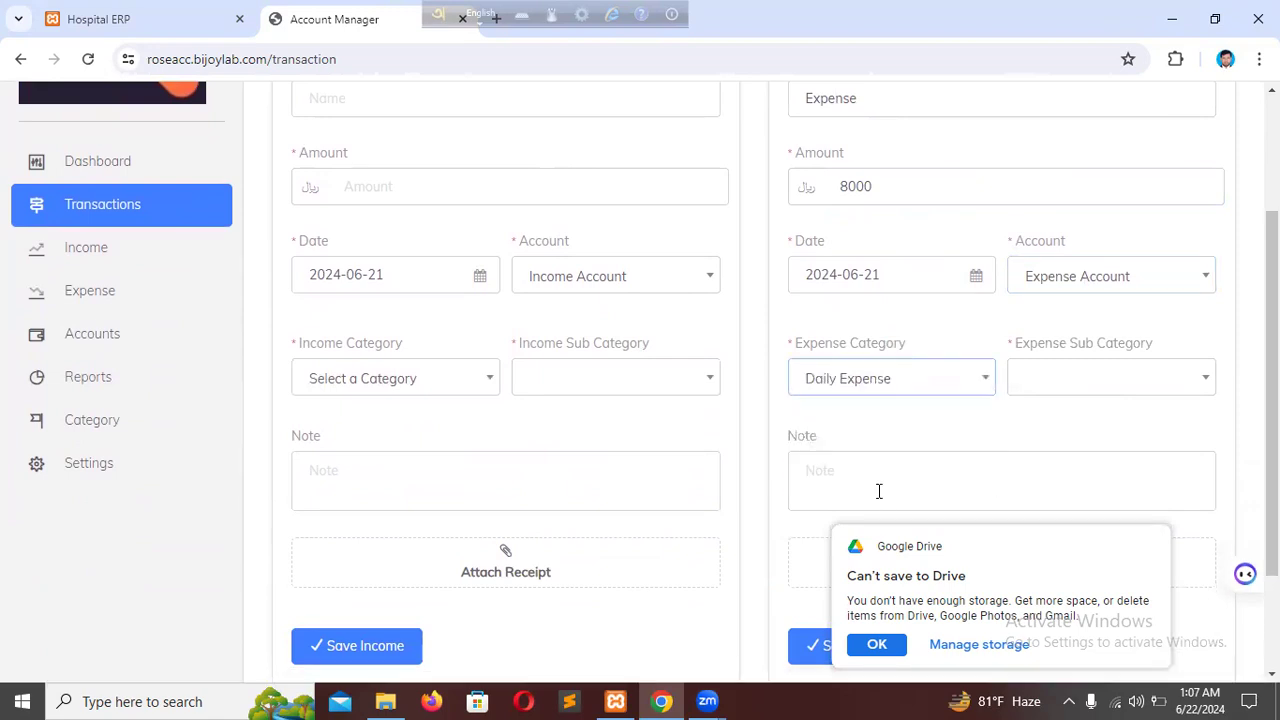
Dismiss the Google Drive storage notice and review the expense sub category options, keeping Salary.
click(1163, 386)
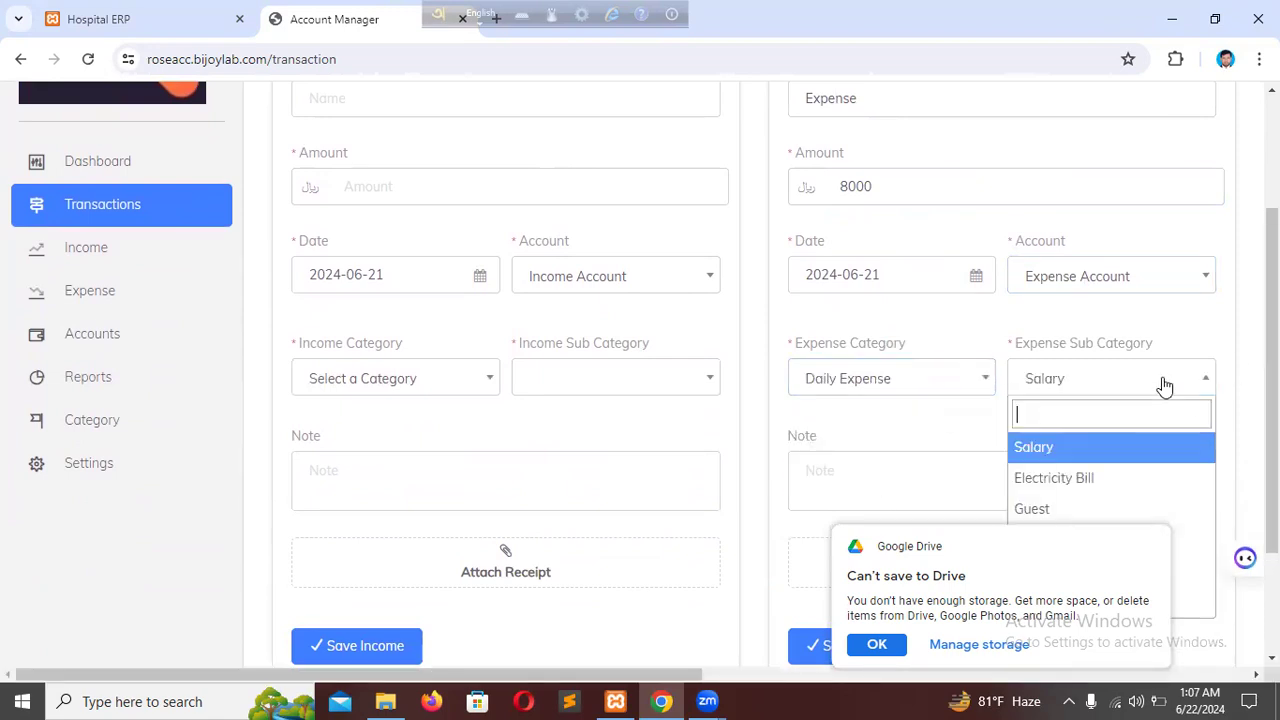
click(1142, 547)
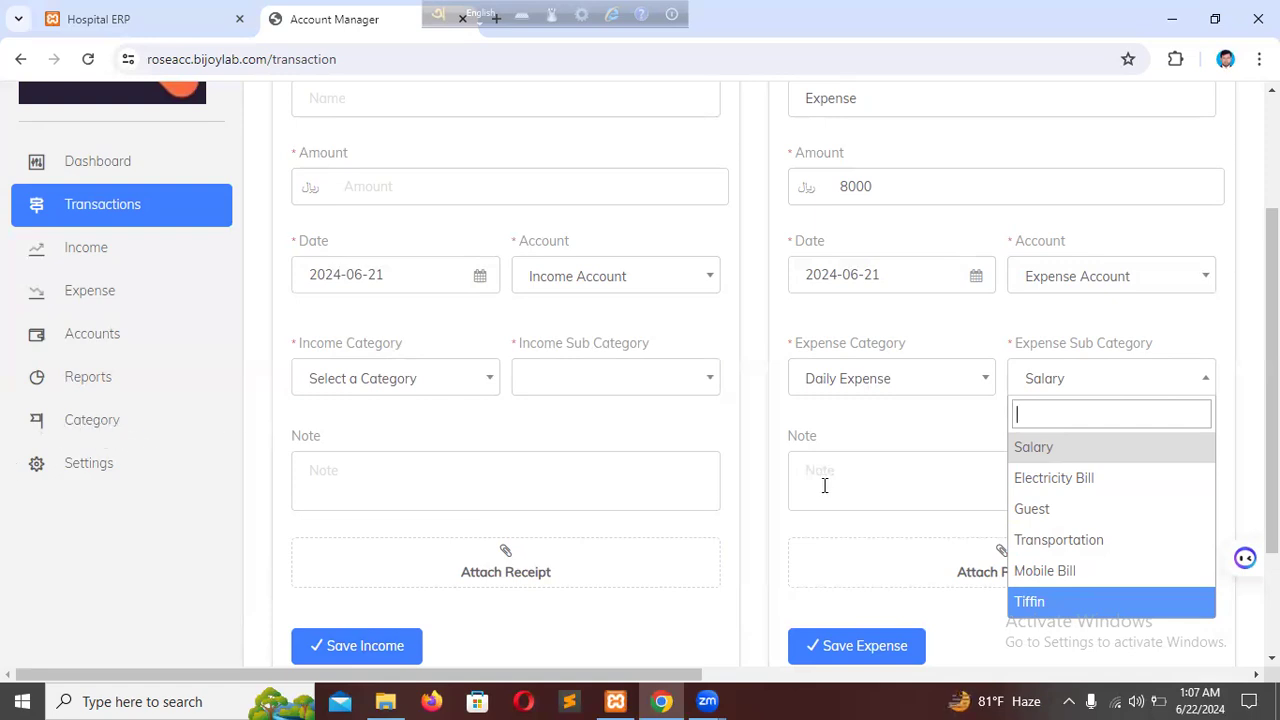
click(867, 482)
text(4500)
key(BackSpace)
key(BackSpace)
key(BackSpace)
key(BackSpace)
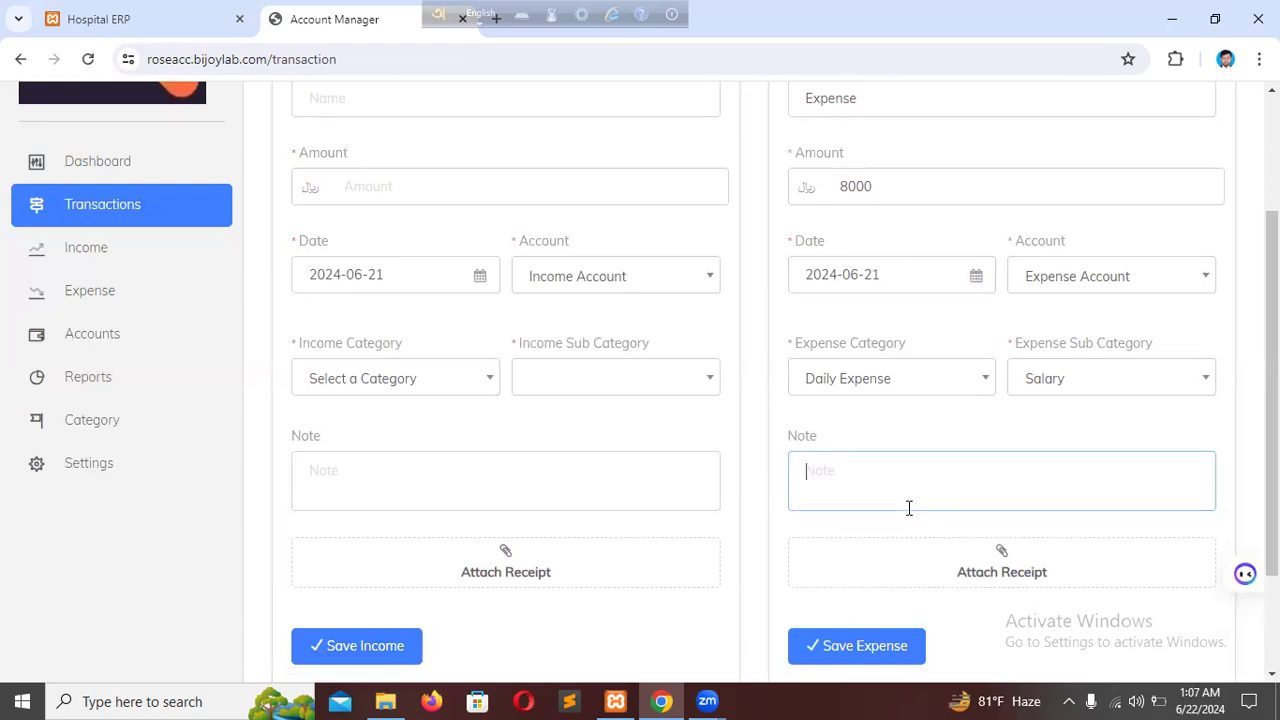
scroll(909, 508, up, 2)
click(923, 194)
Attach the image banner from the Desktop folder as the expense transaction's receipt.
scroll(930, 272, down, 3)
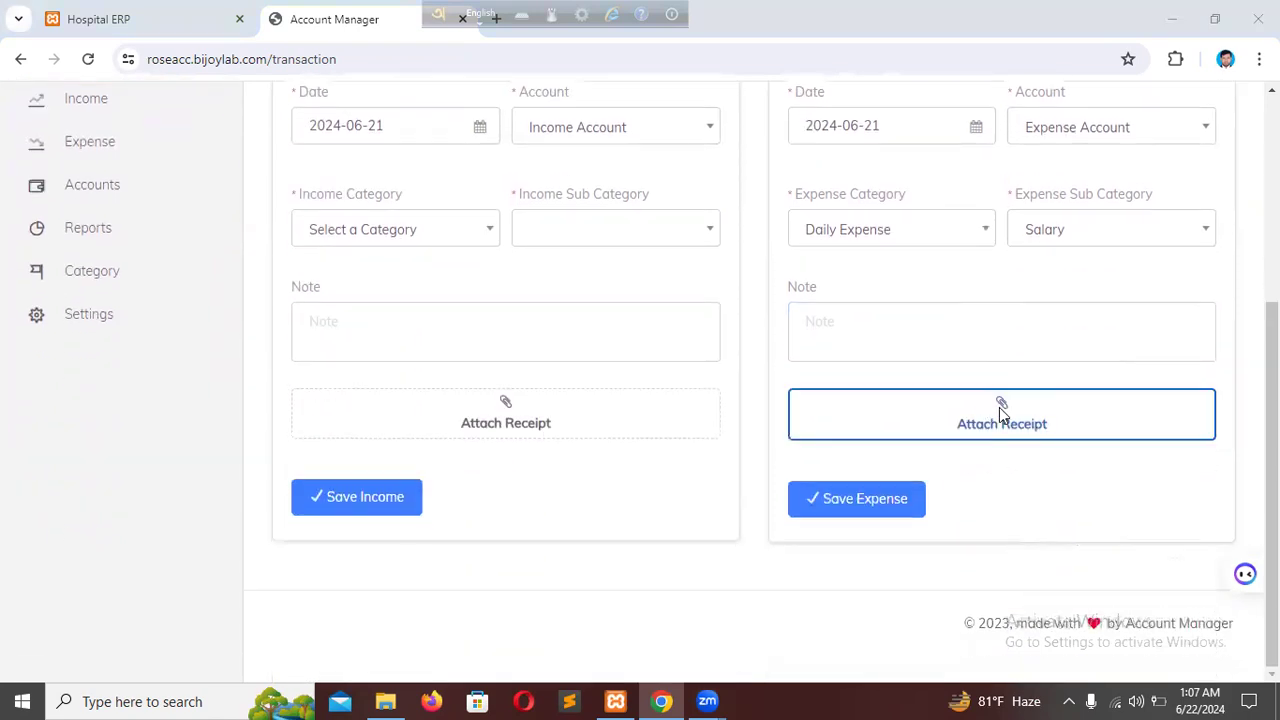
click(999, 407)
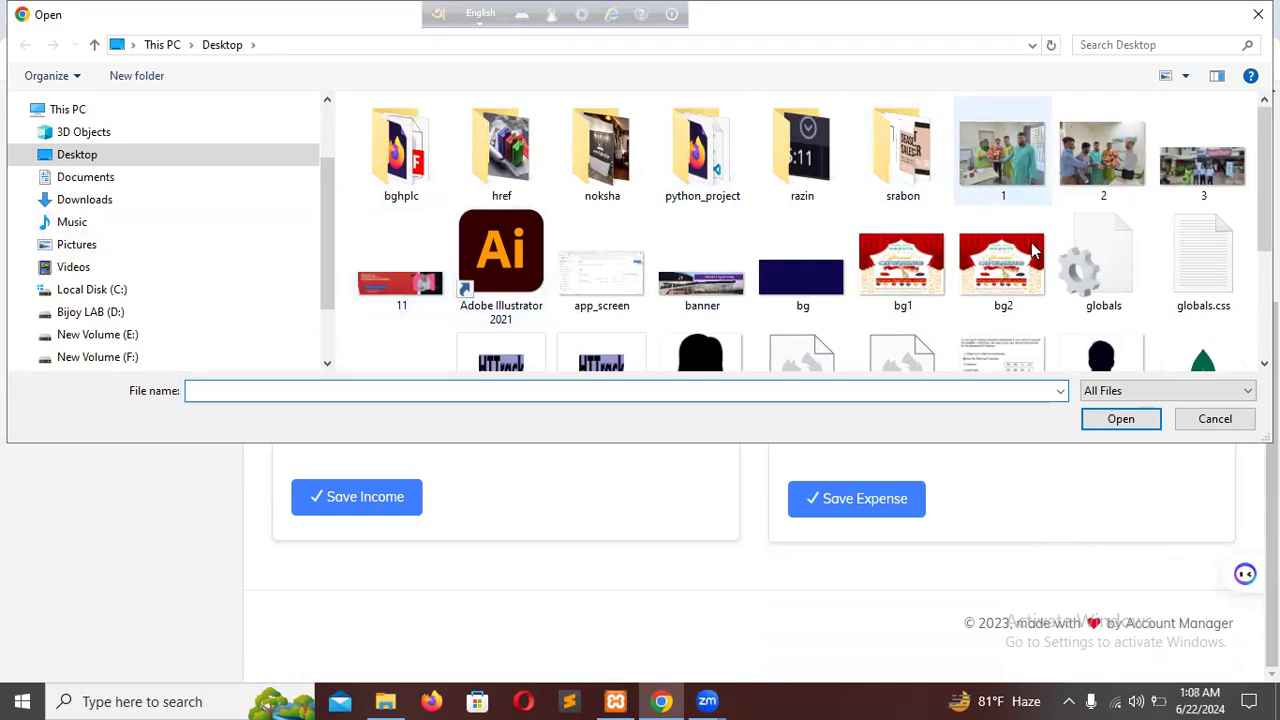
double_click(703, 280)
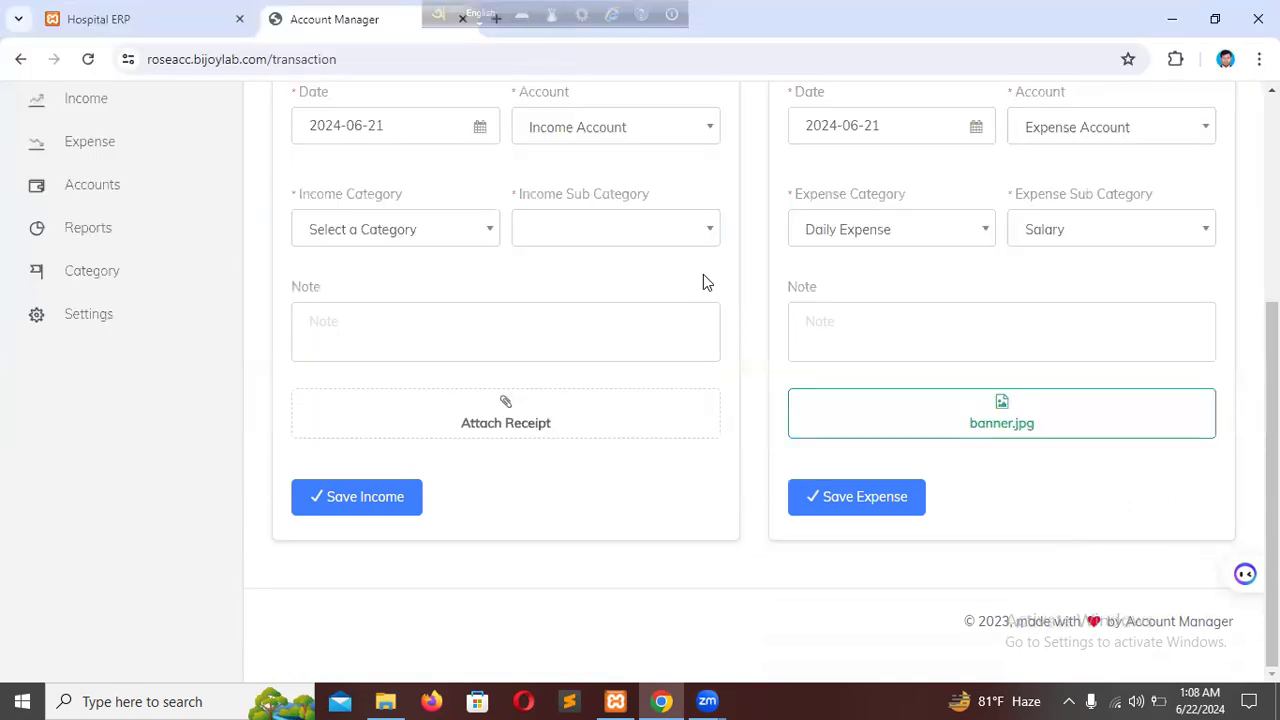
Save the completed expense transaction.
click(858, 497)
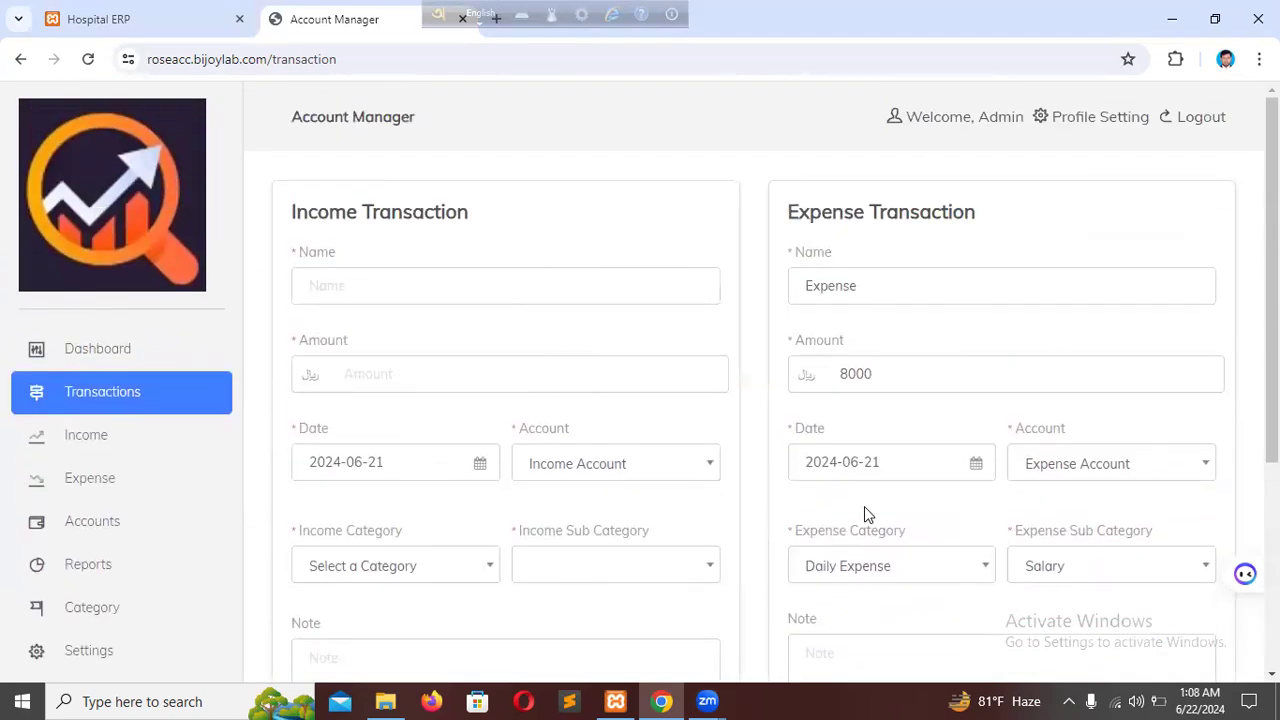
scroll(864, 510, down, 1)
scroll(886, 591, down, 2)
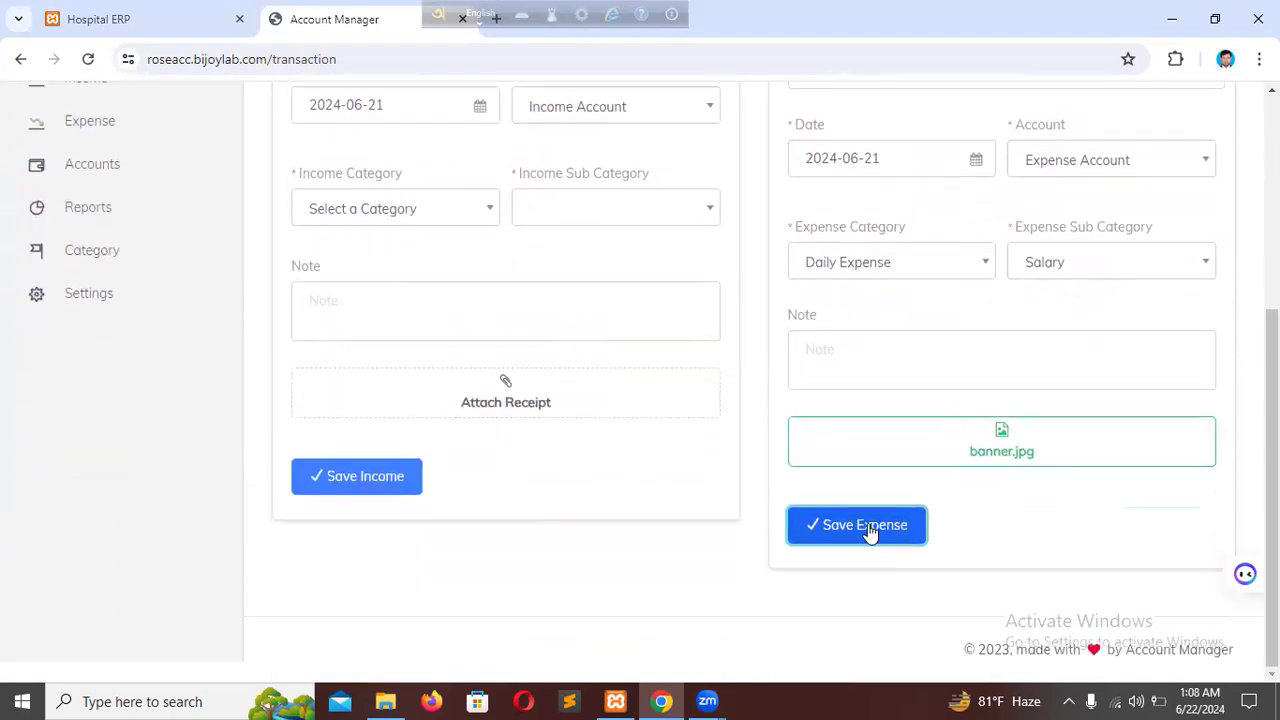
click(868, 531)
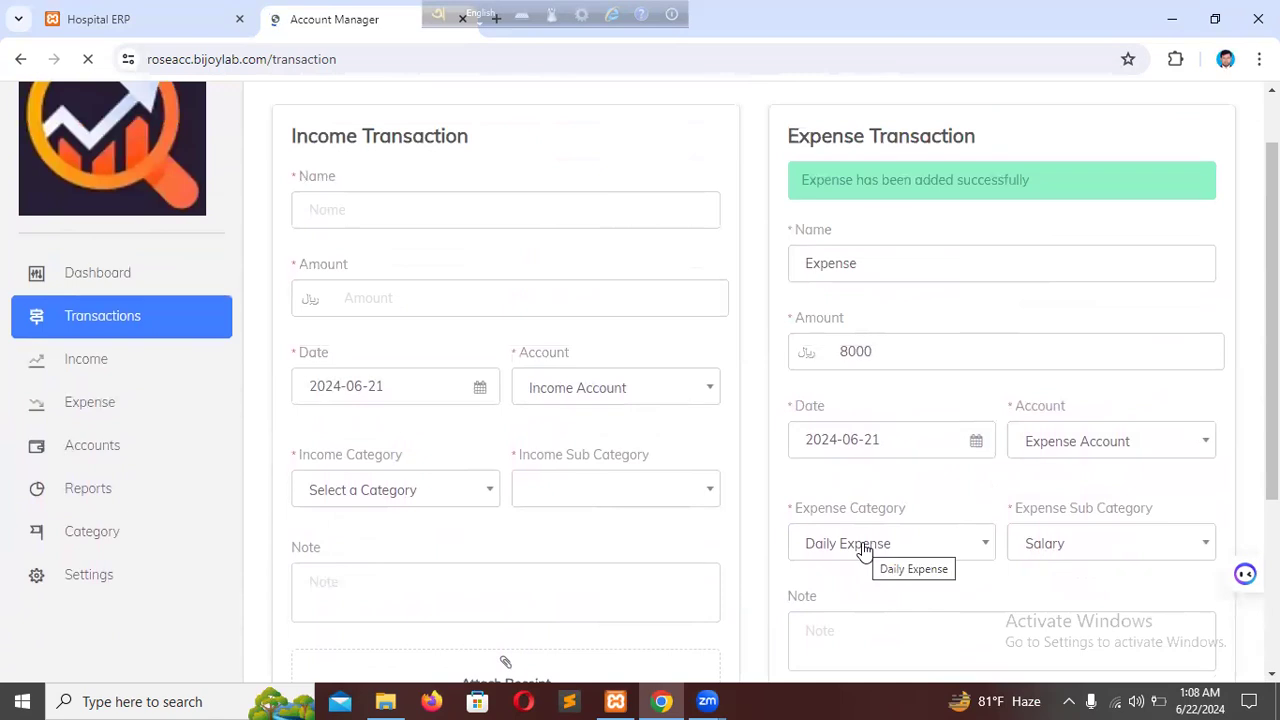
scroll(540, 478, down, 3)
scroll(508, 461, up, 2)
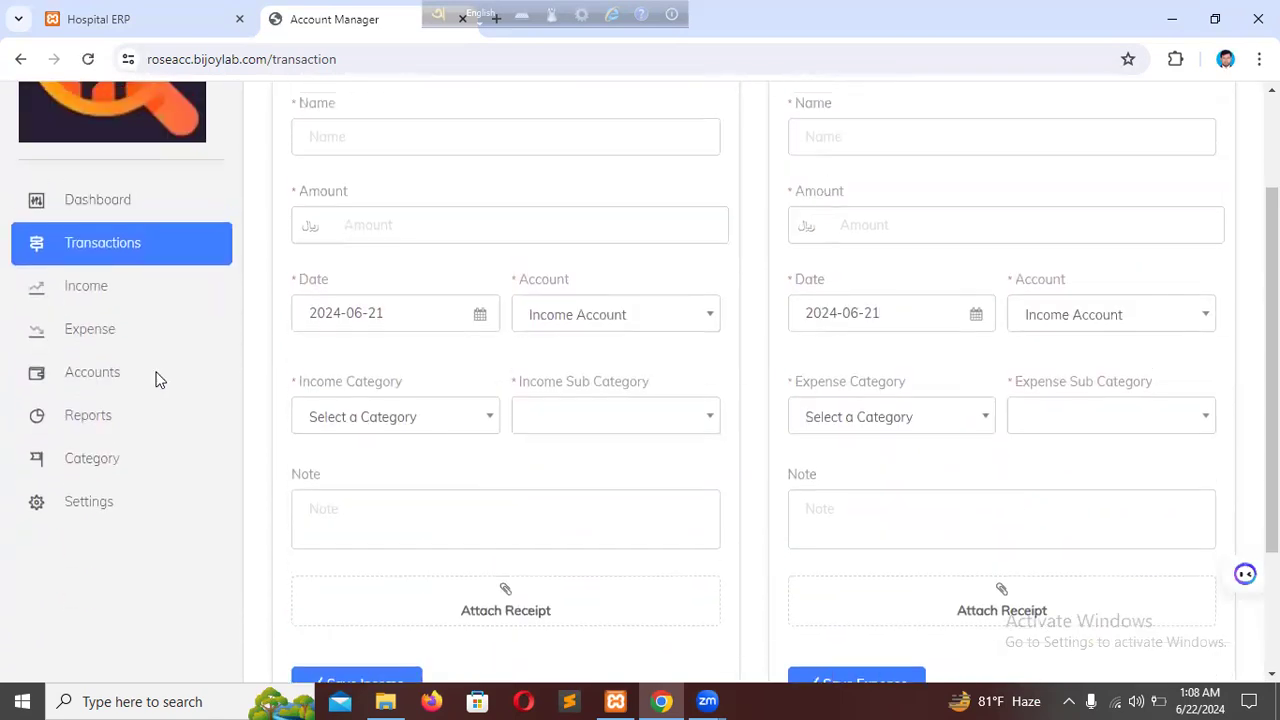
Open the expense list, expand the details of the second expense entry and download its receipt.
click(100, 338)
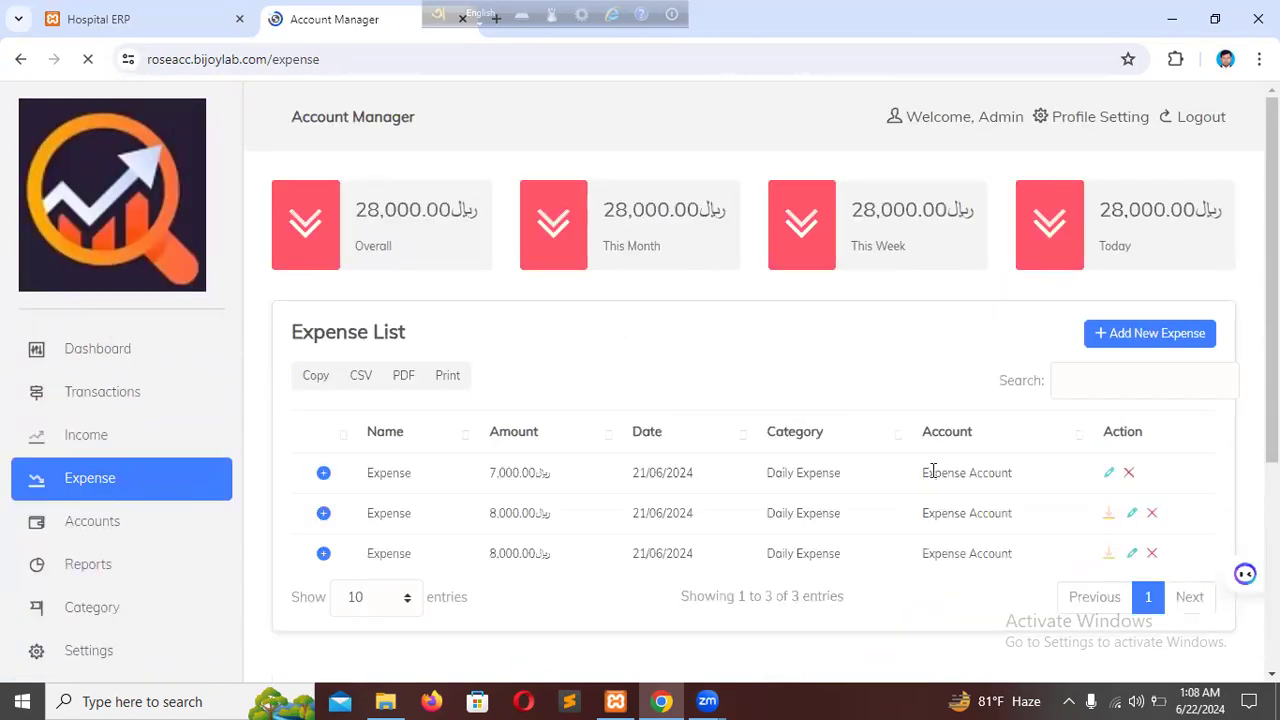
scroll(930, 490, down, 1)
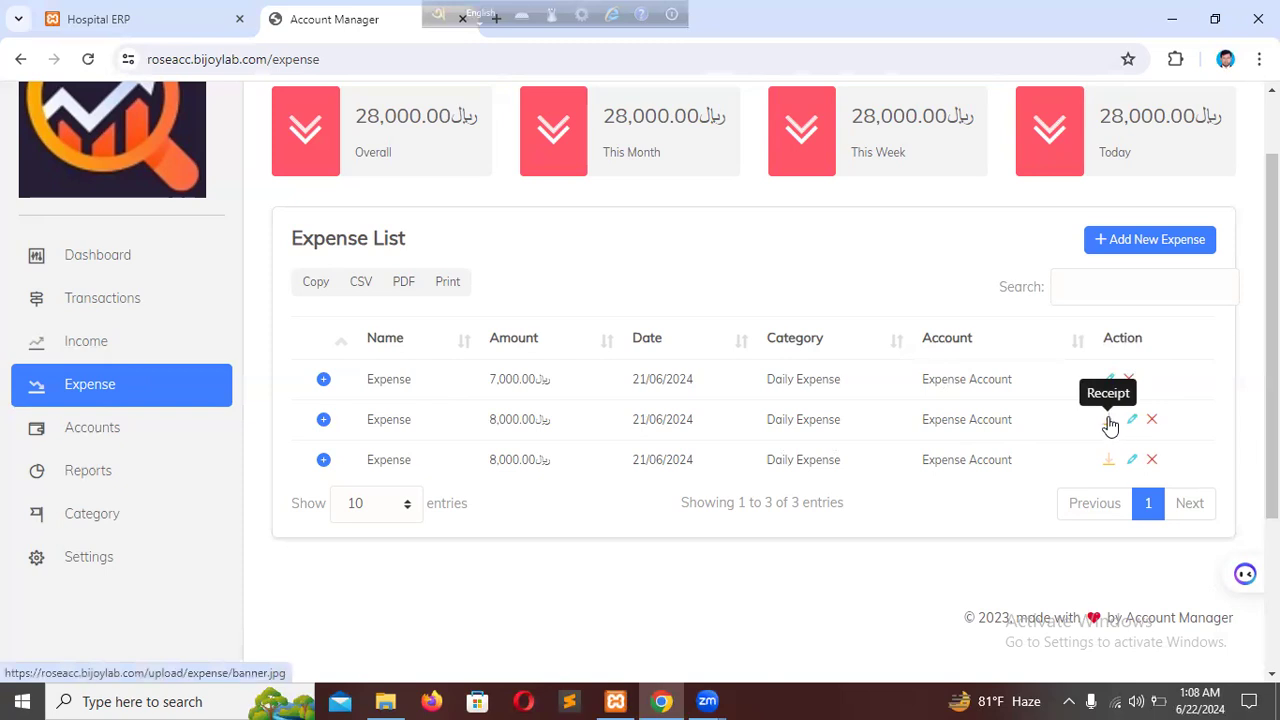
click(321, 420)
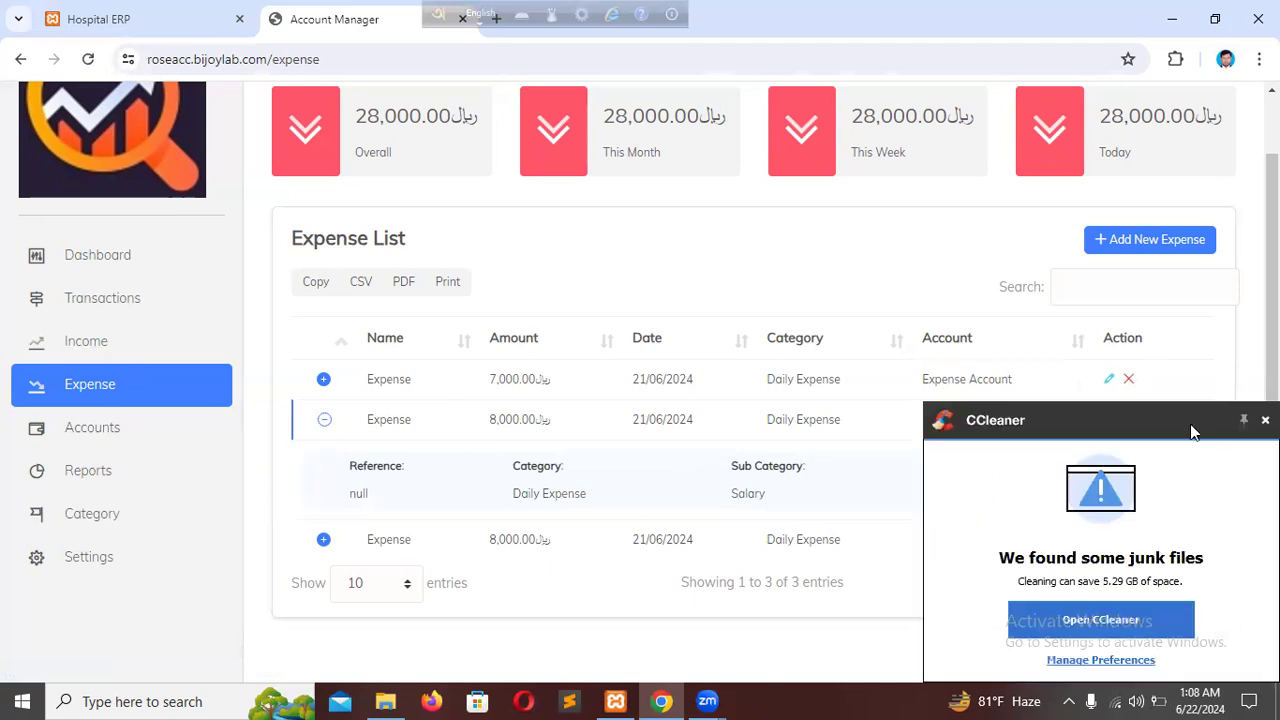
click(1108, 420)
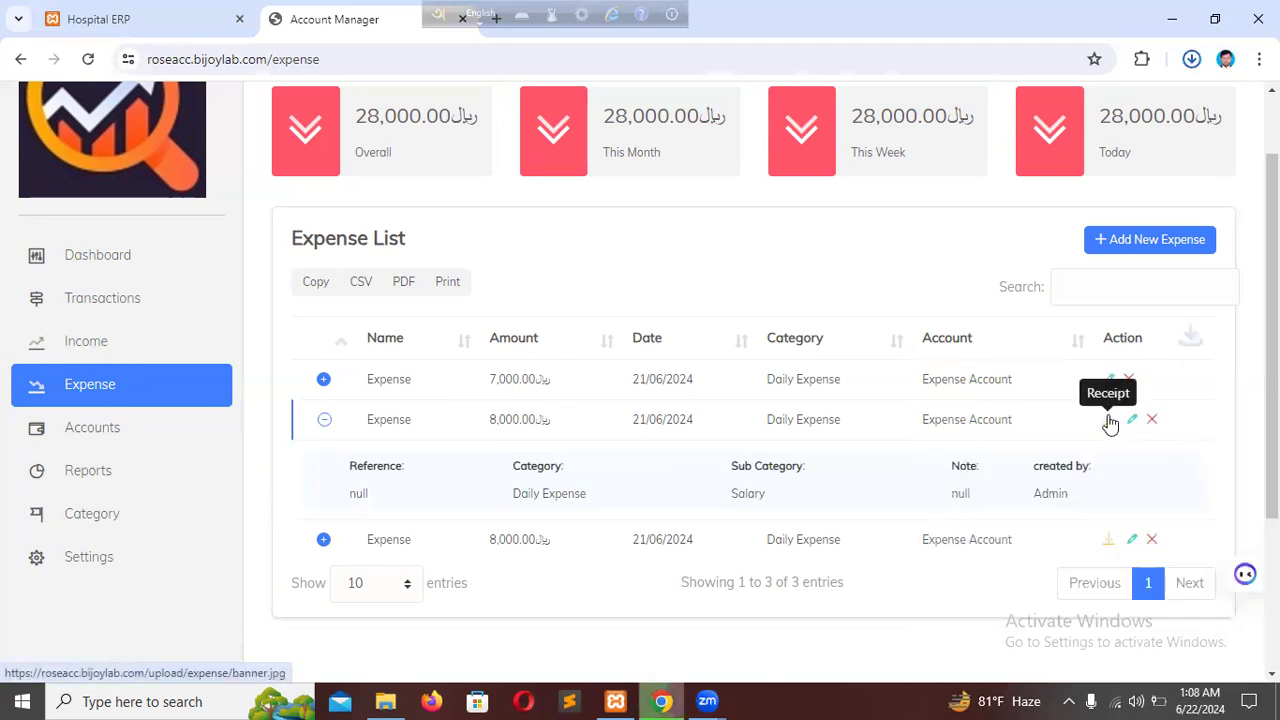
Review the income list, and examine the transaction report in the Income Account's details.
click(96, 344)
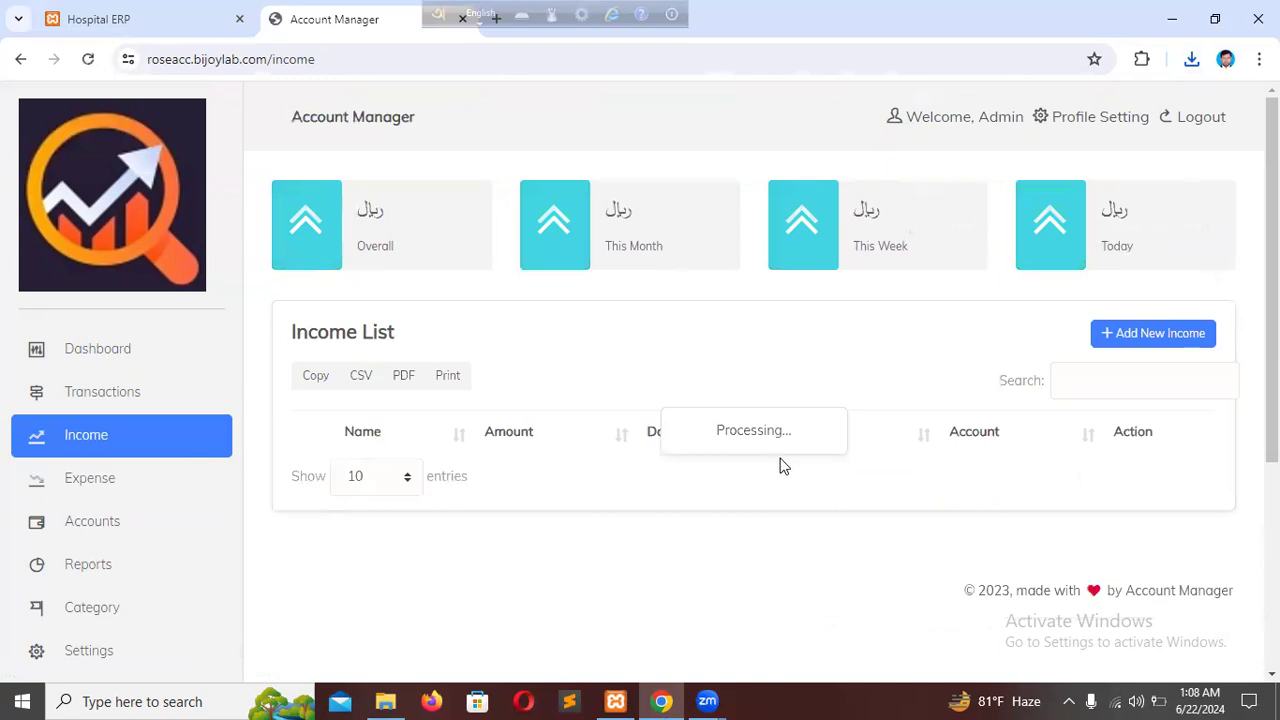
scroll(893, 527, down, 2)
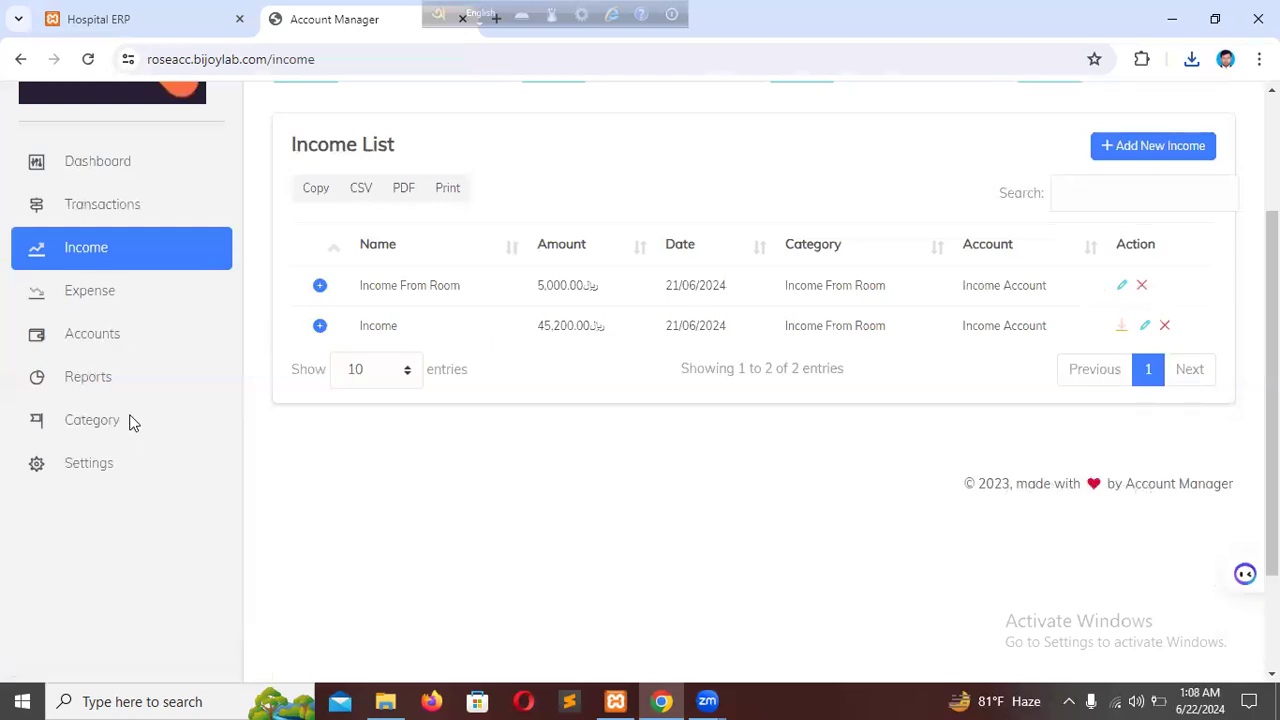
click(88, 336)
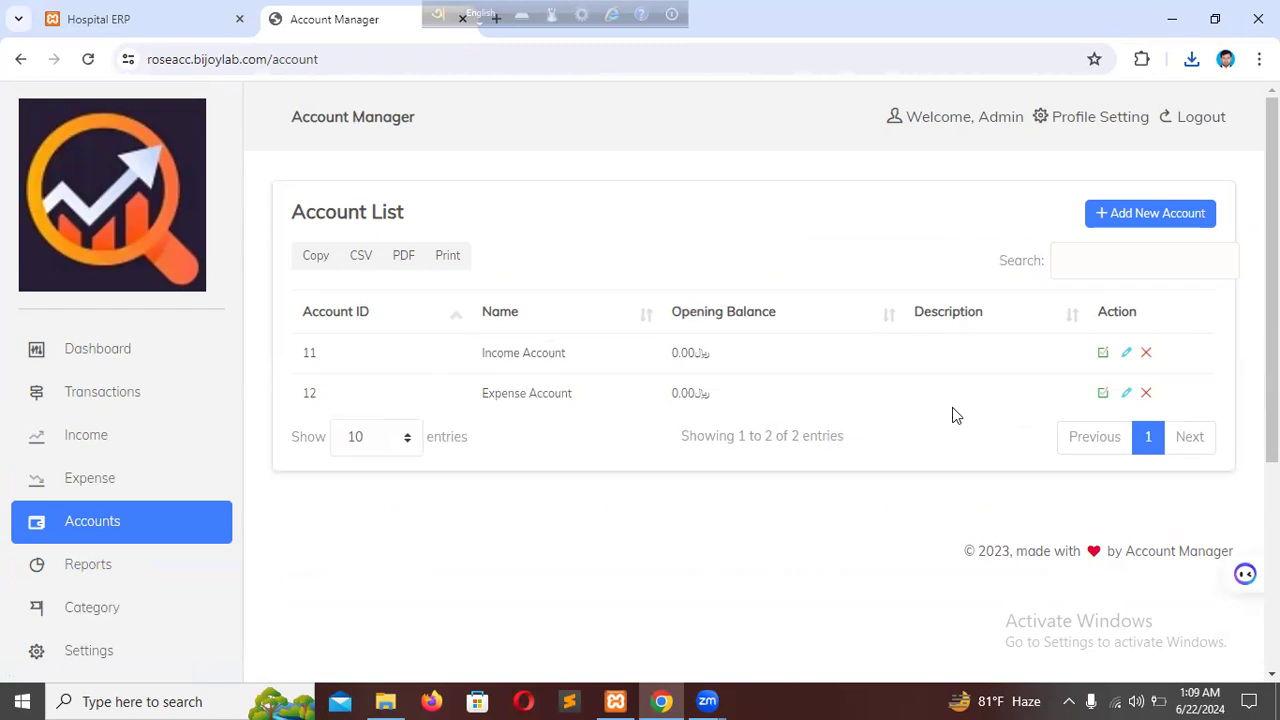
click(1102, 356)
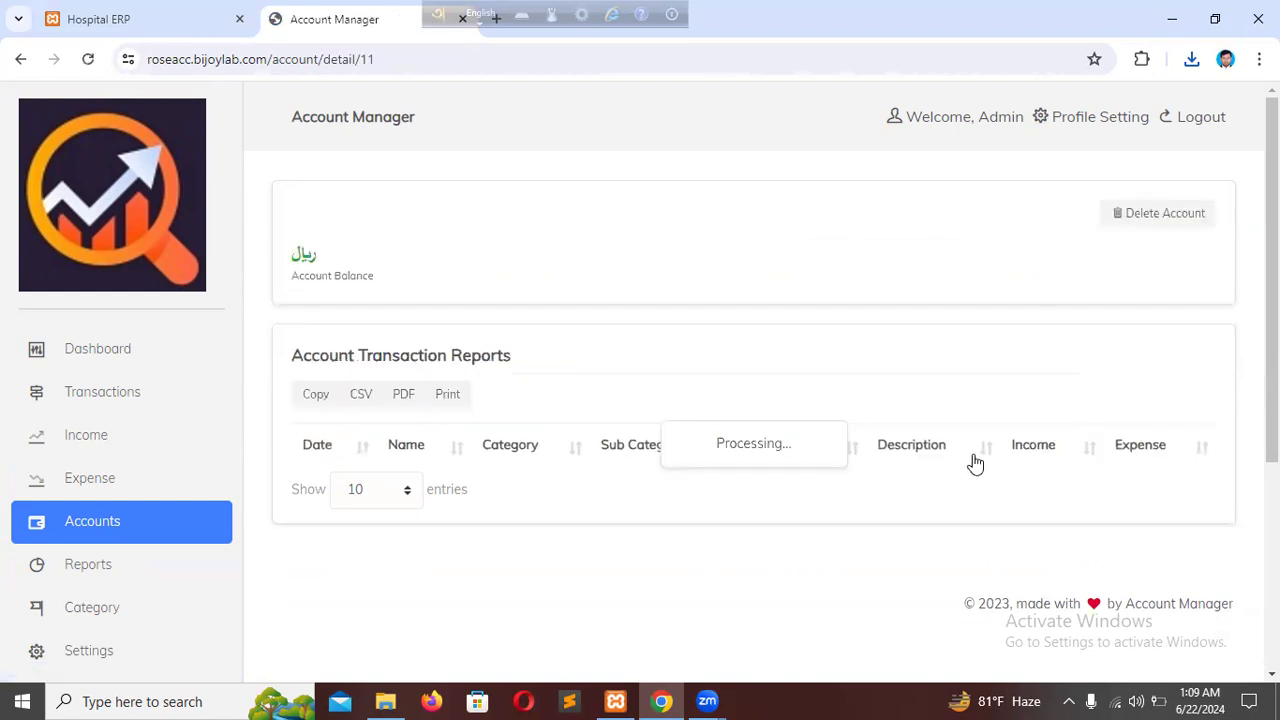
scroll(977, 468, down, 3)
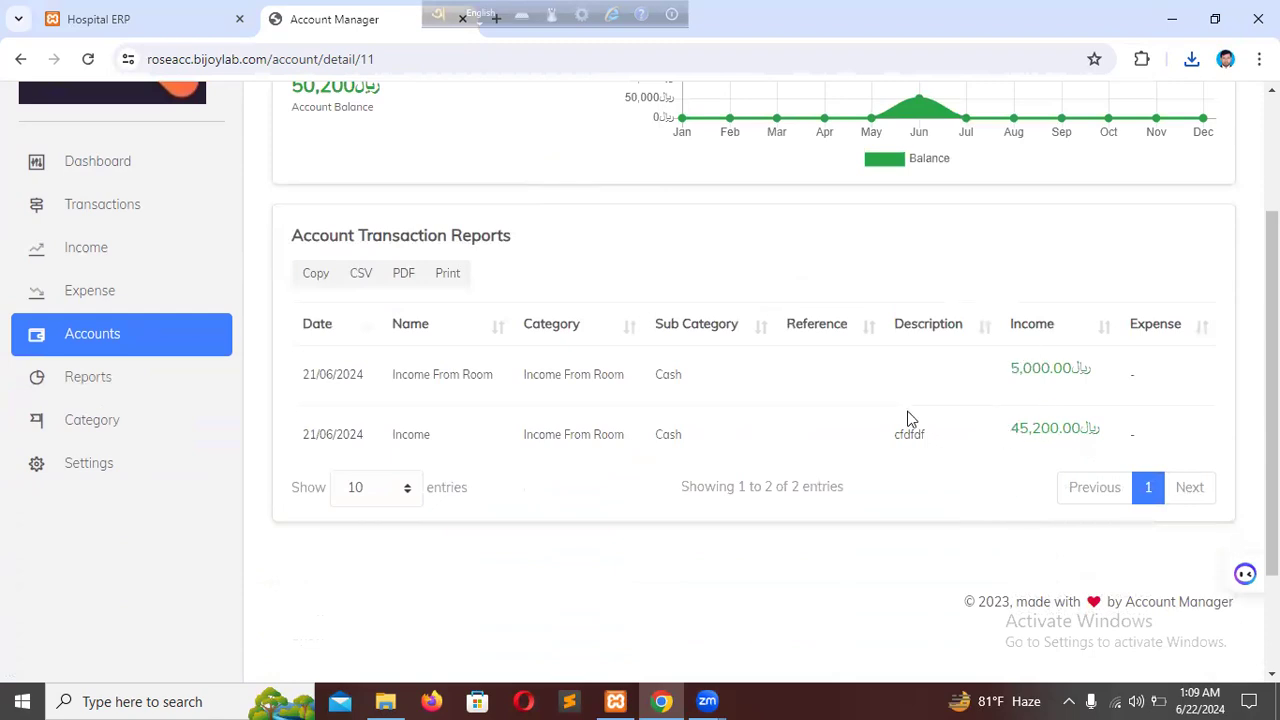
Return to the account list and examine the Expense Account's transaction report.
click(20, 59)
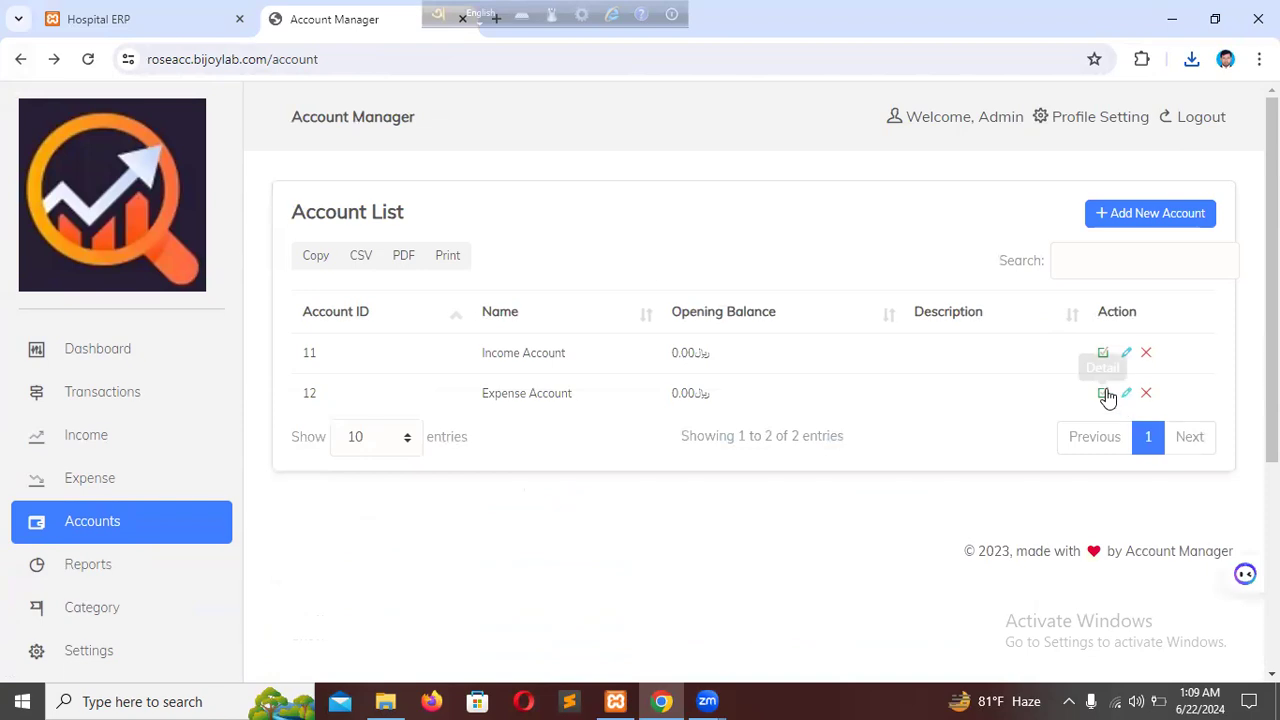
click(1106, 396)
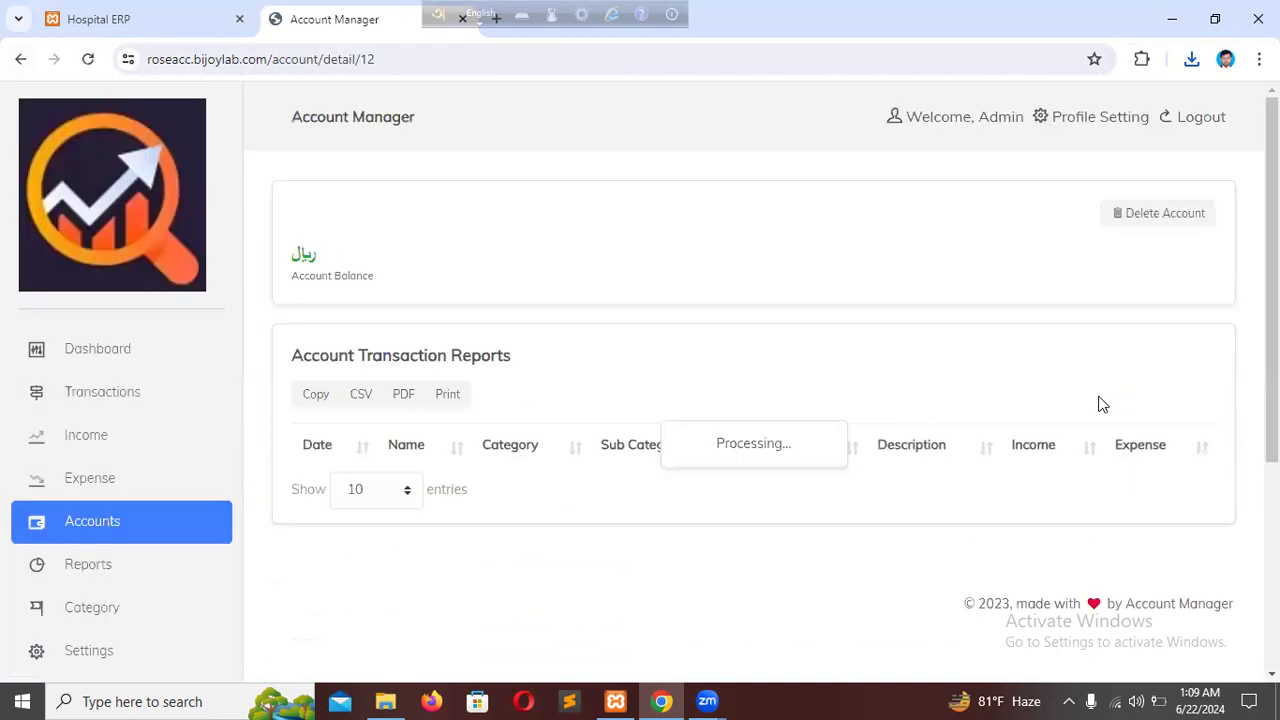
scroll(1098, 427, down, 2)
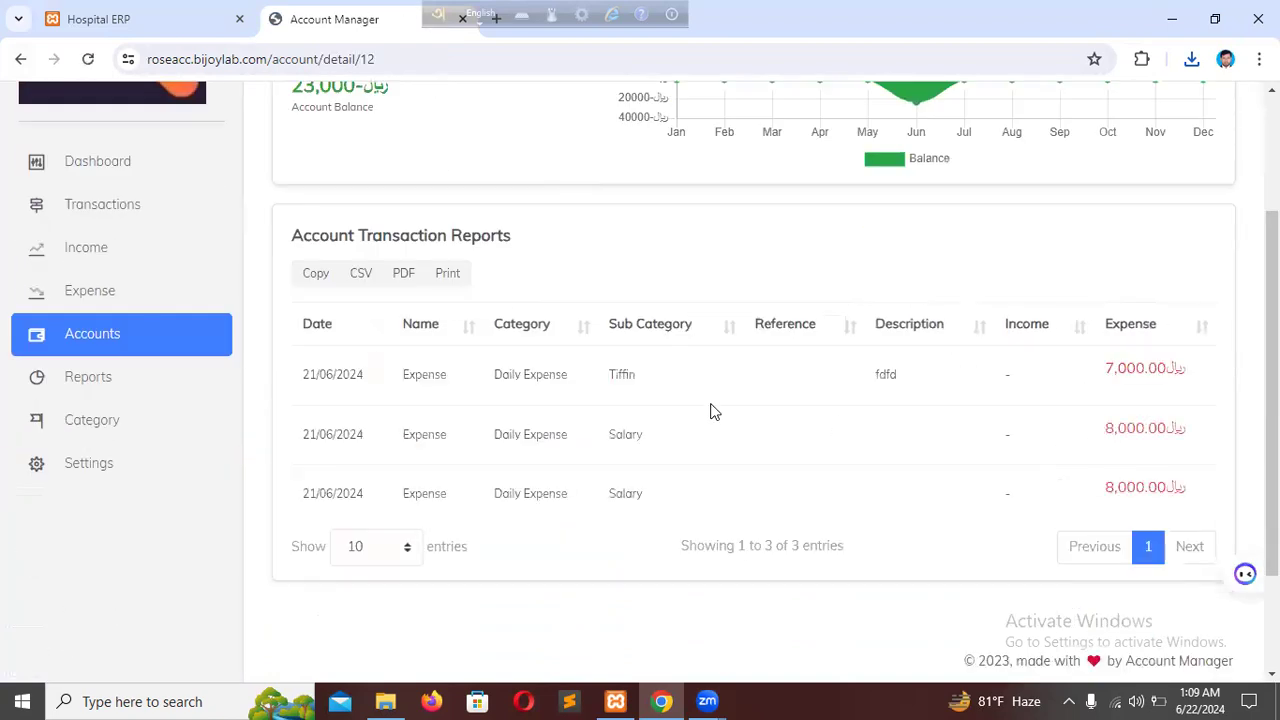
scroll(1106, 456, down, 1)
scroll(1106, 456, up, 1)
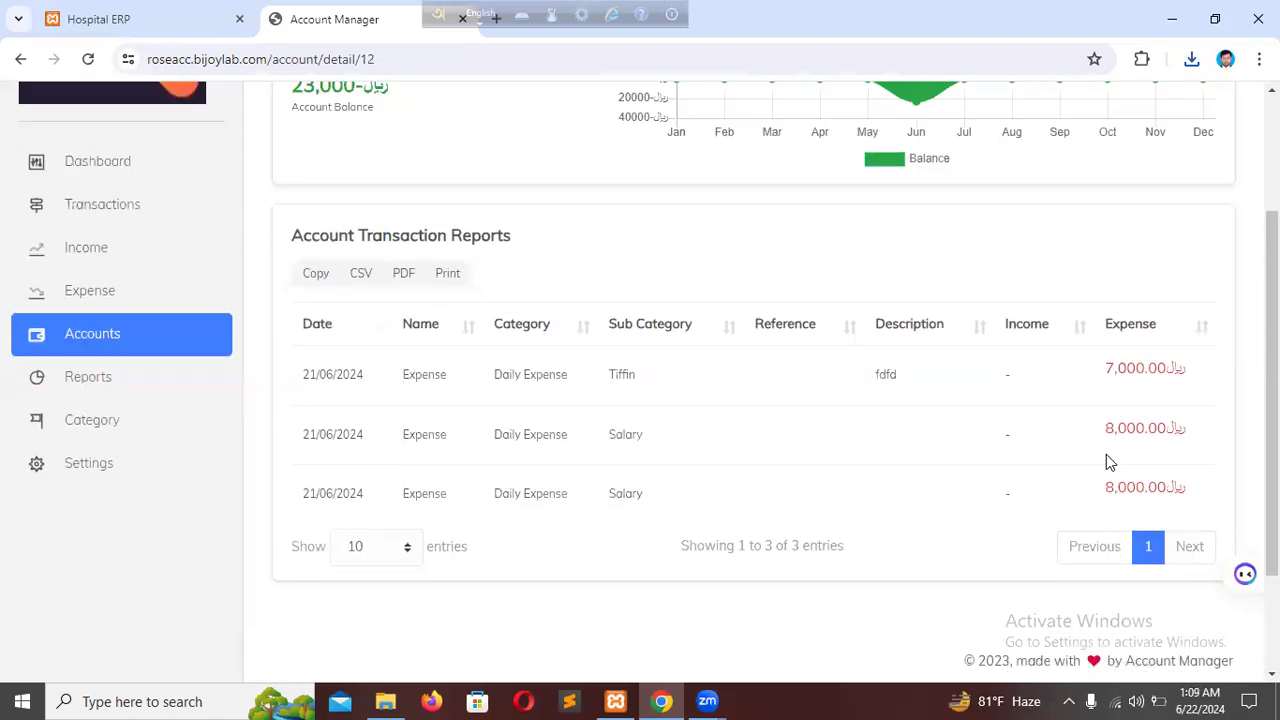
Open the Income vs Expense Reports and examine the yearly income, expense and balance amounts and the monthly chart.
click(100, 380)
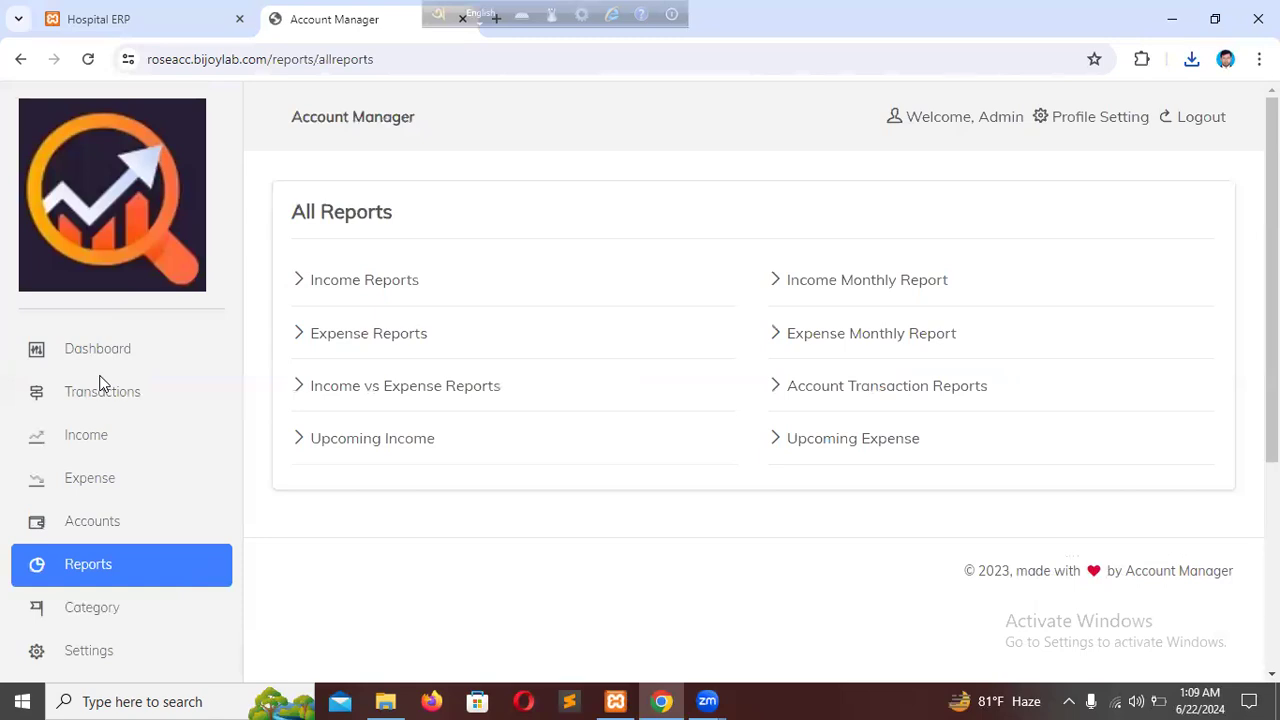
click(465, 392)
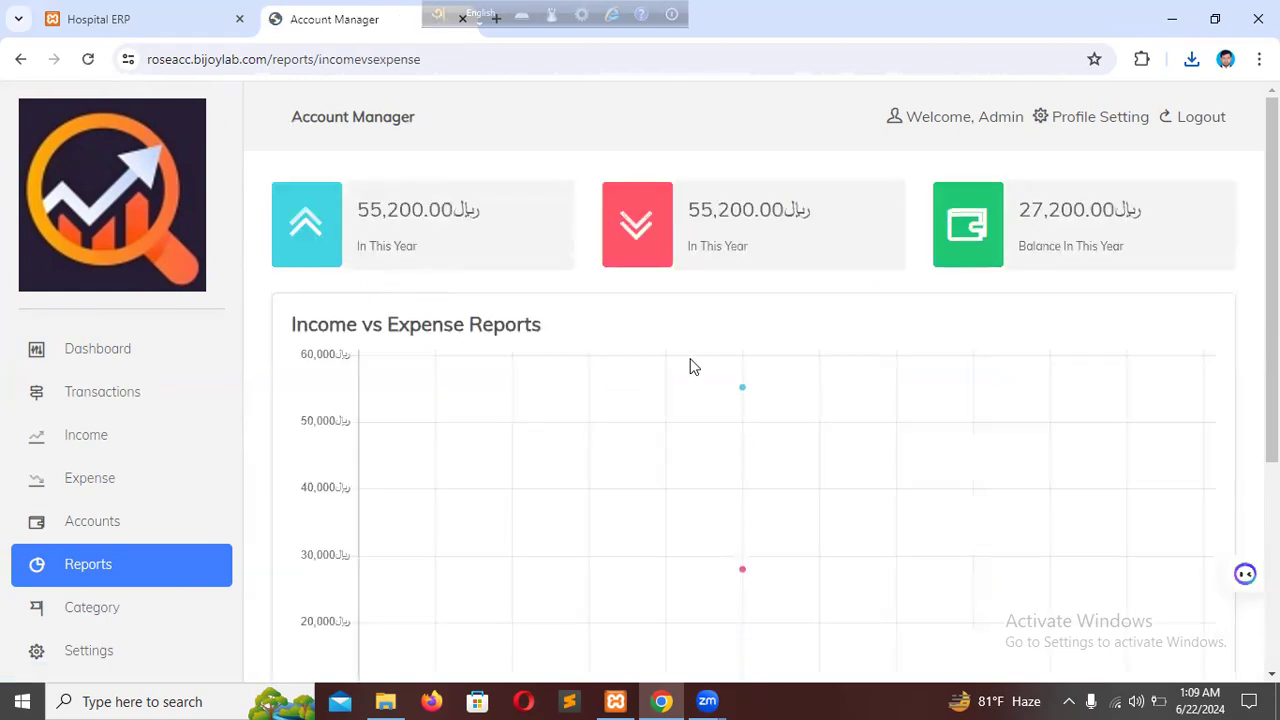
double_click(1054, 212)
click(491, 235)
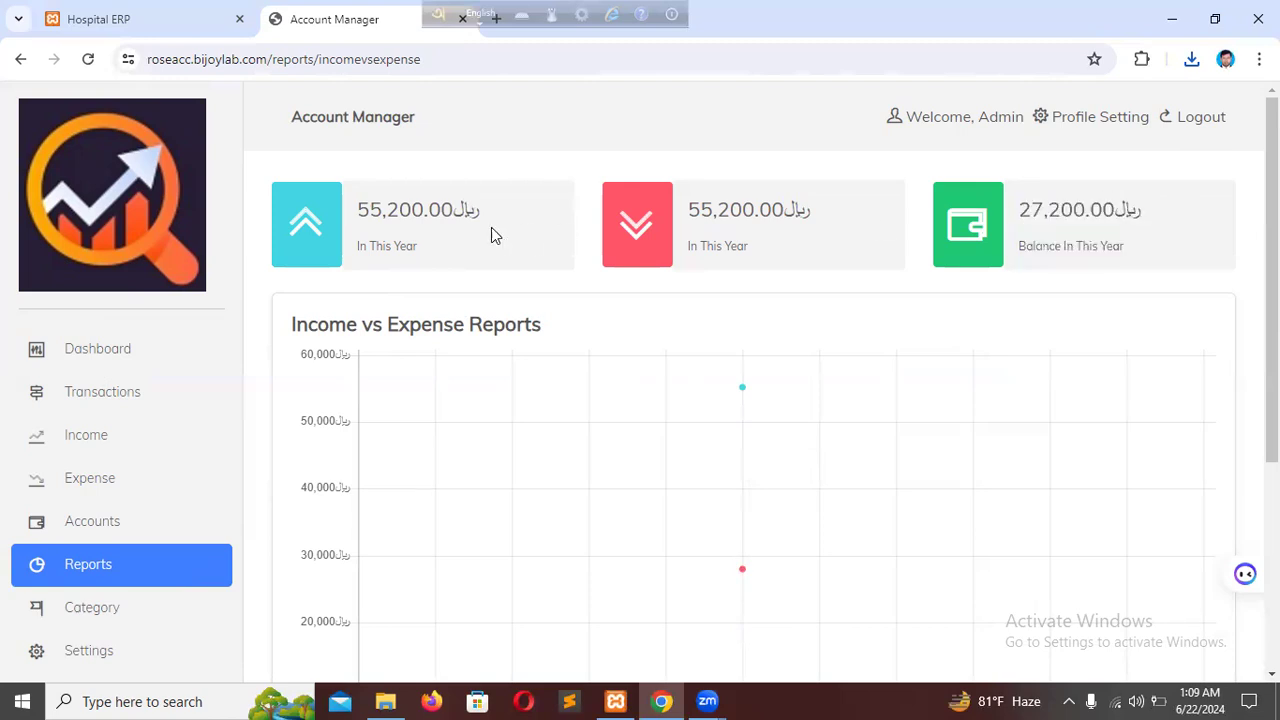
double_click(403, 211)
click(628, 227)
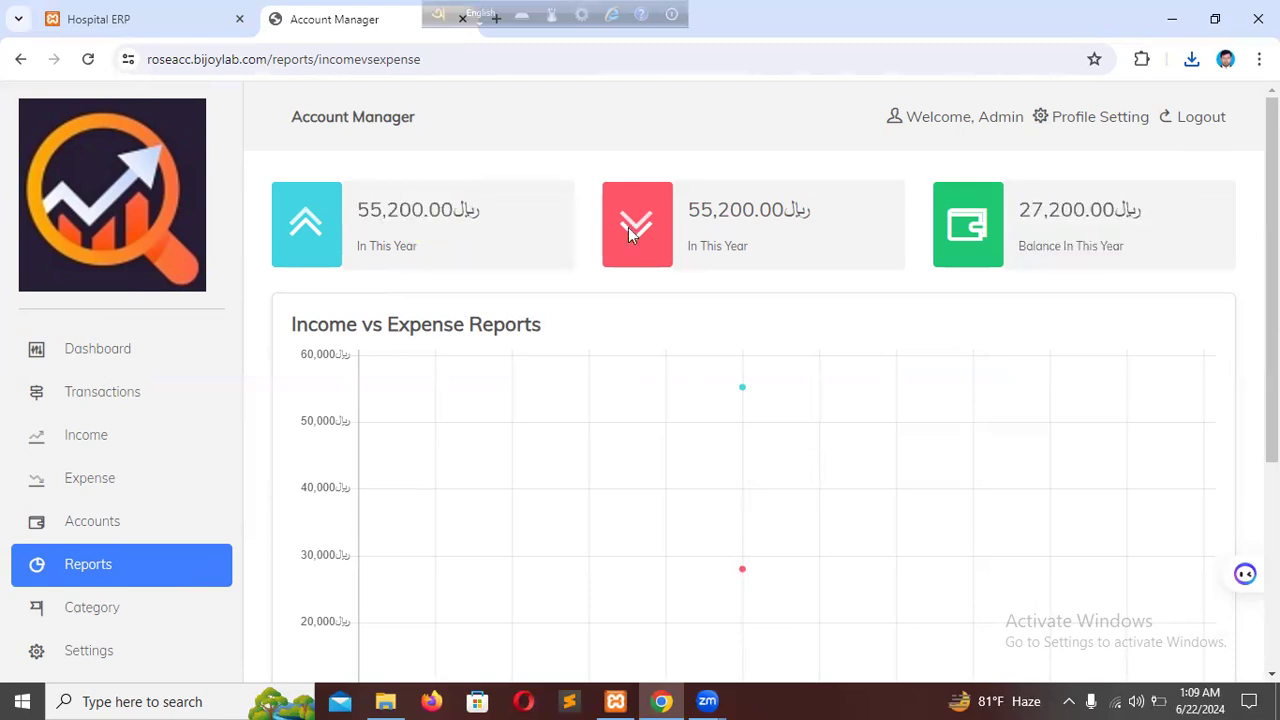
double_click(716, 210)
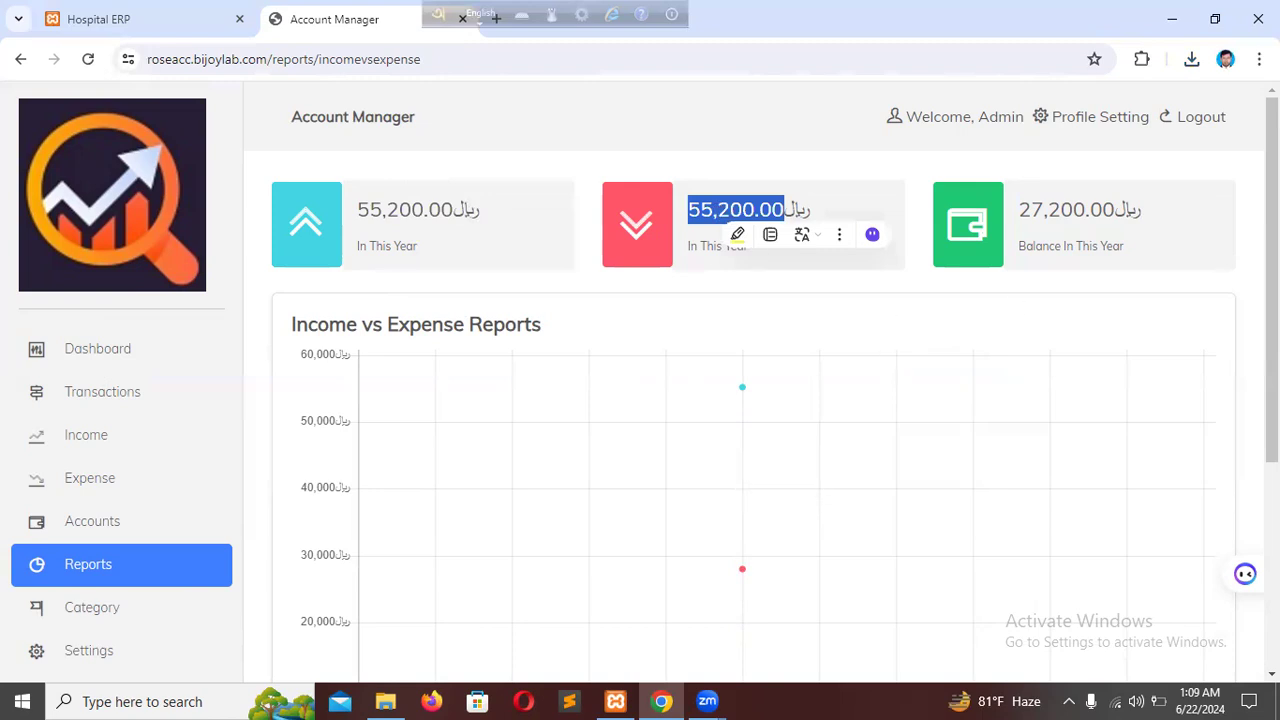
double_click(1095, 210)
scroll(609, 392, down, 4)
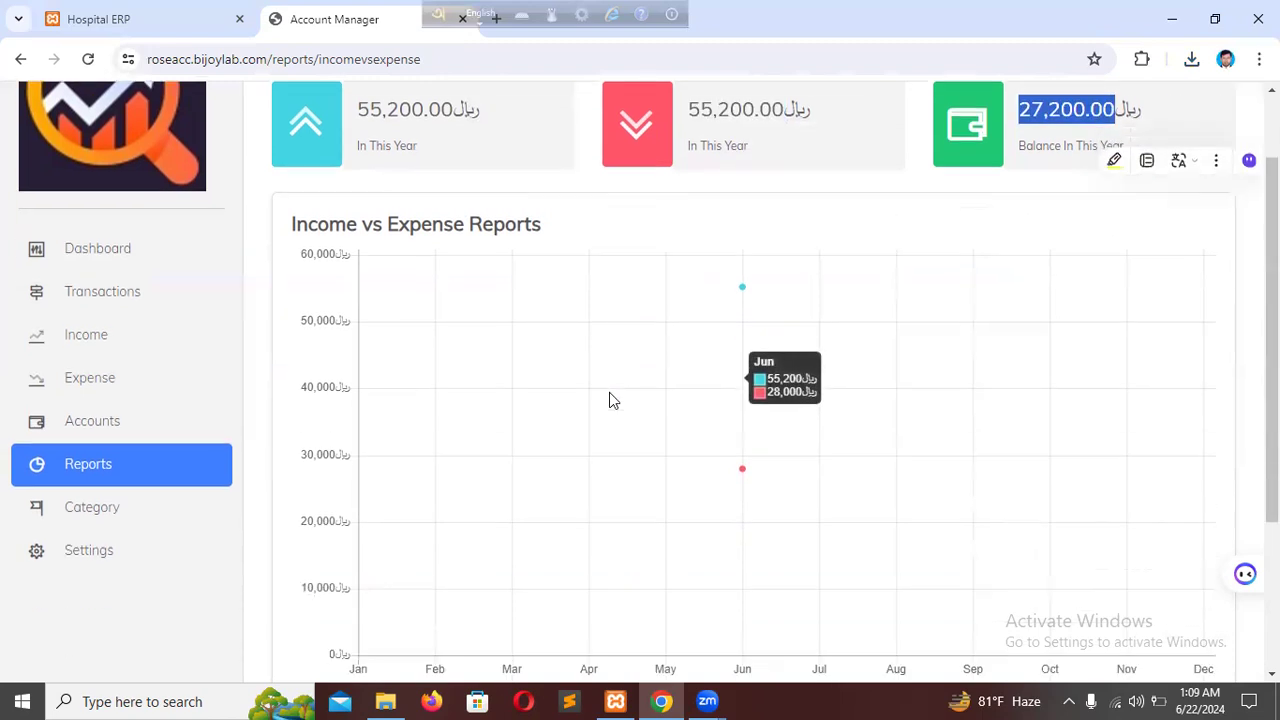
scroll(630, 404, up, 2)
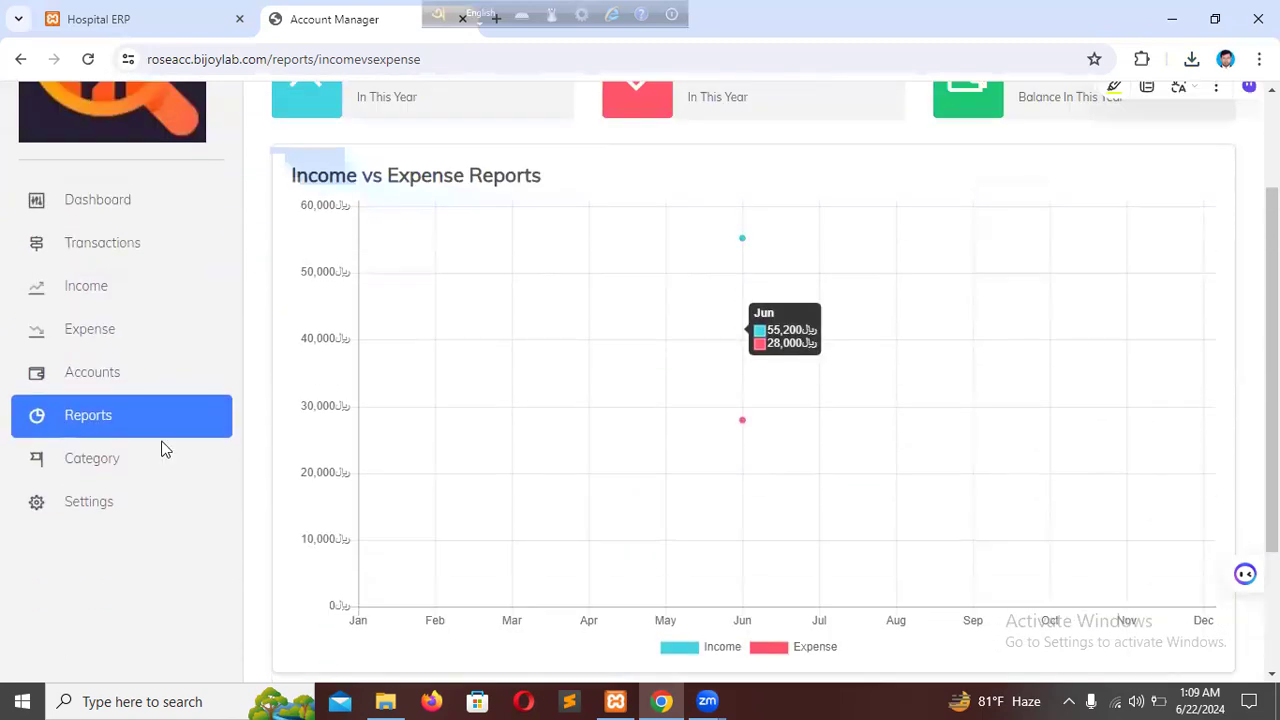
Open the Account Transaction Reports and examine the income and expense amounts of all listed transactions.
click(88, 424)
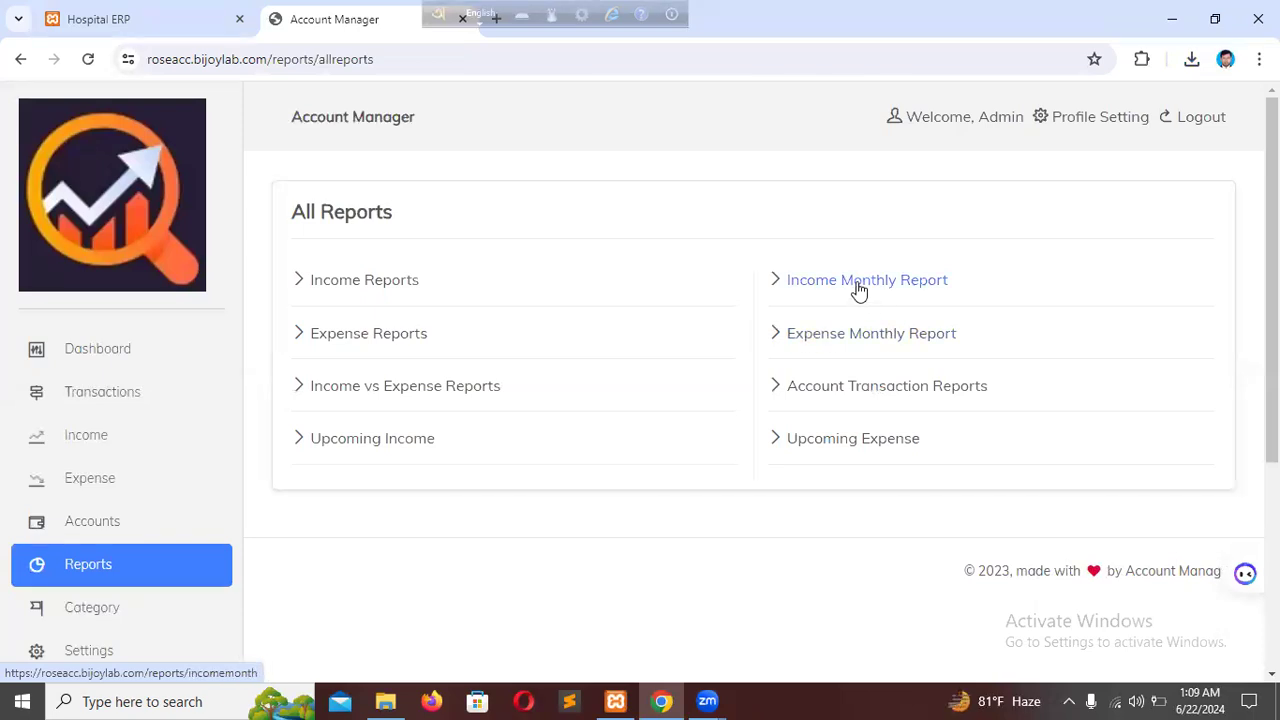
click(924, 390)
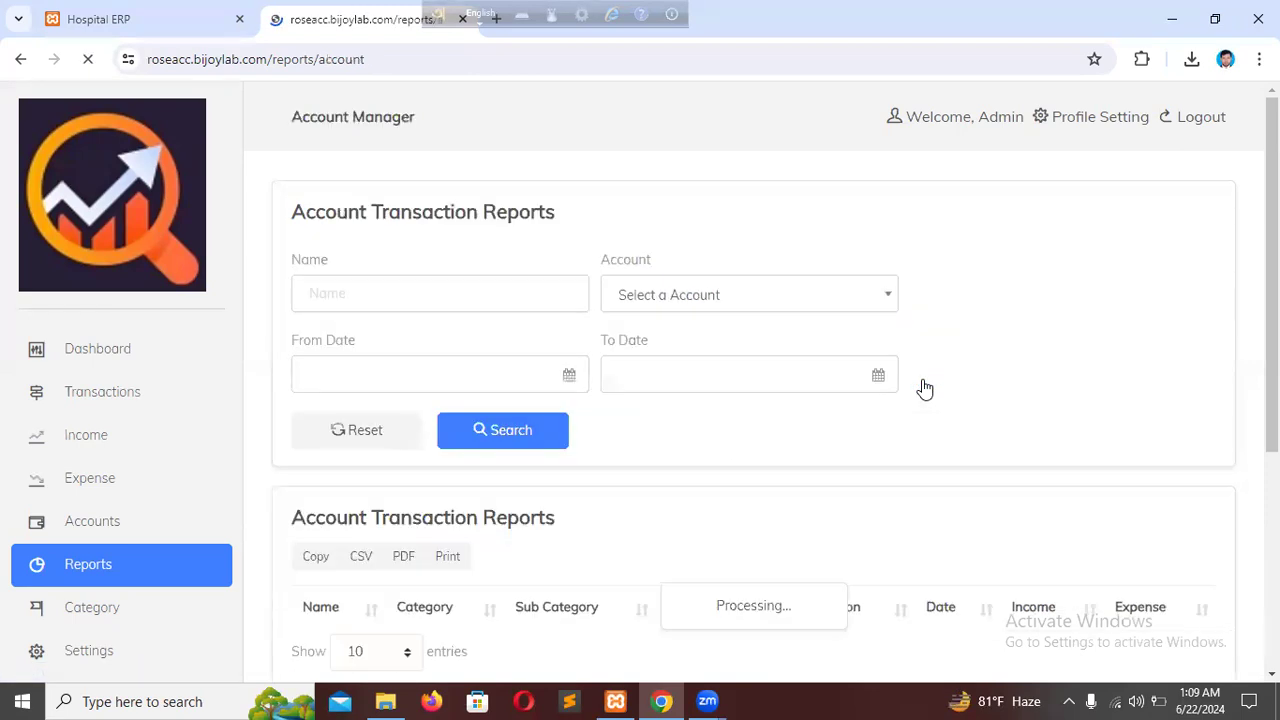
scroll(1015, 505, down, 5)
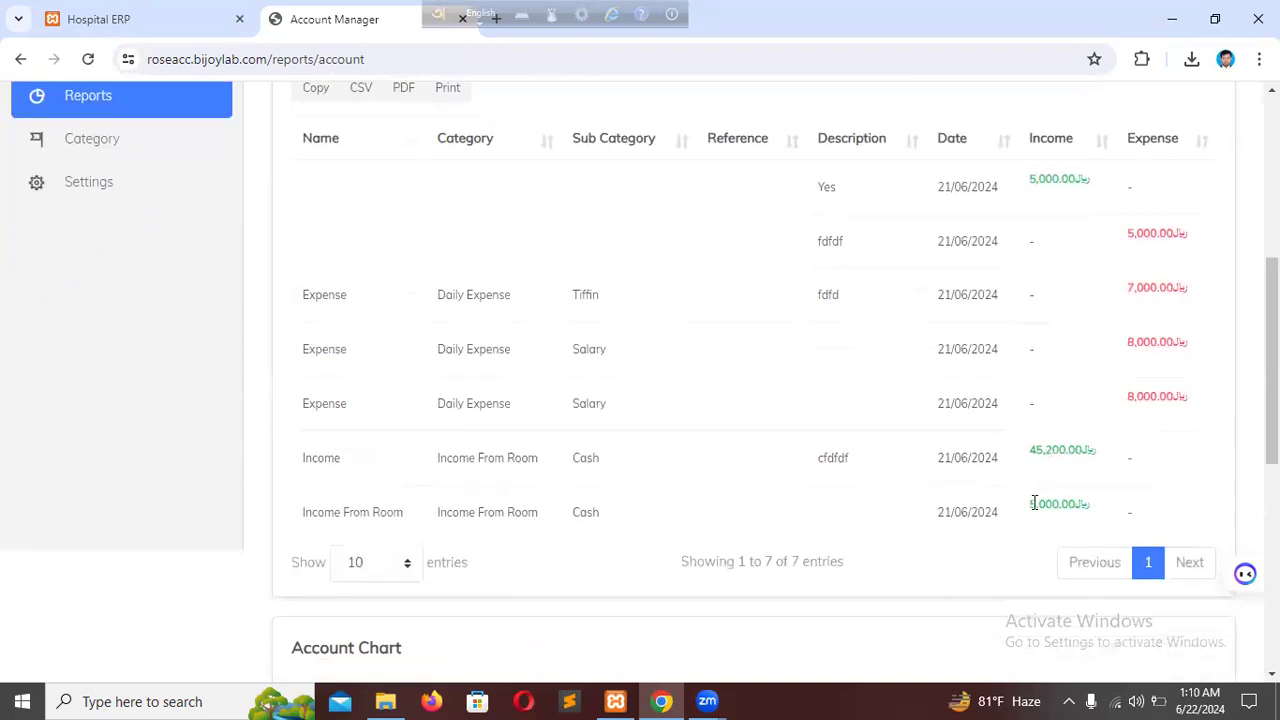
scroll(1034, 500, up, 1)
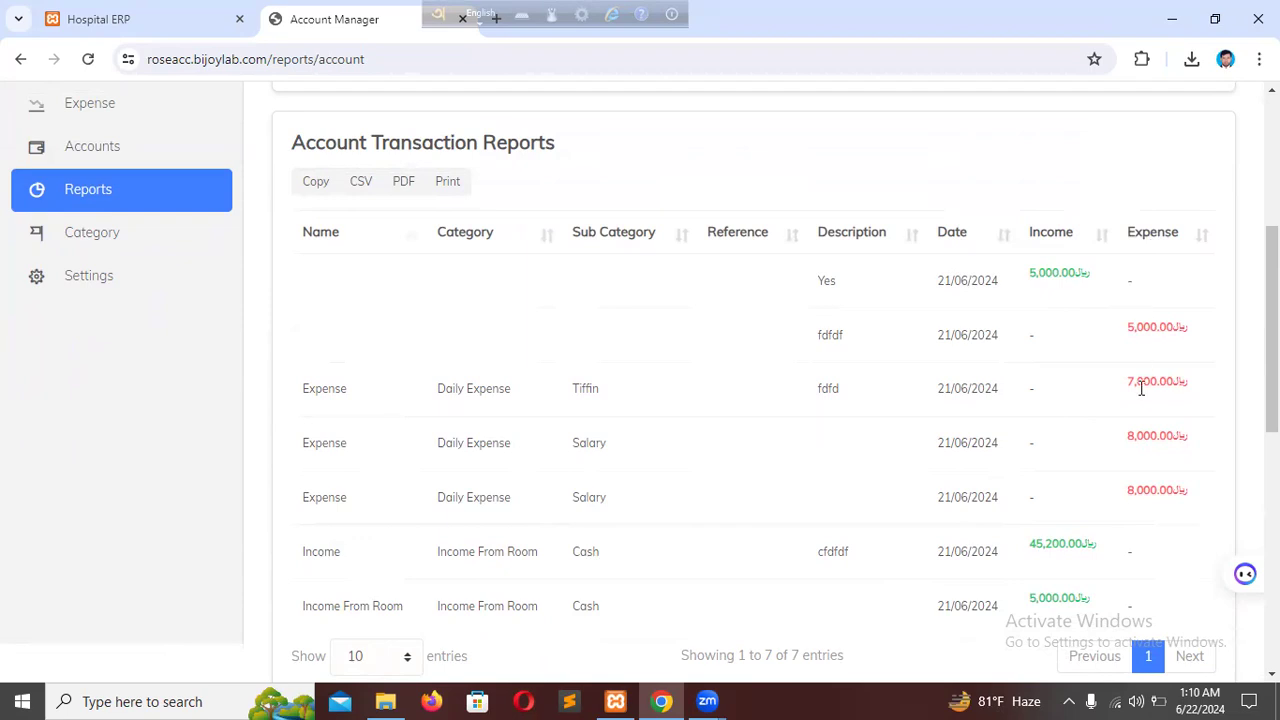
scroll(1165, 512, down, 1)
scroll(1165, 514, down, 1)
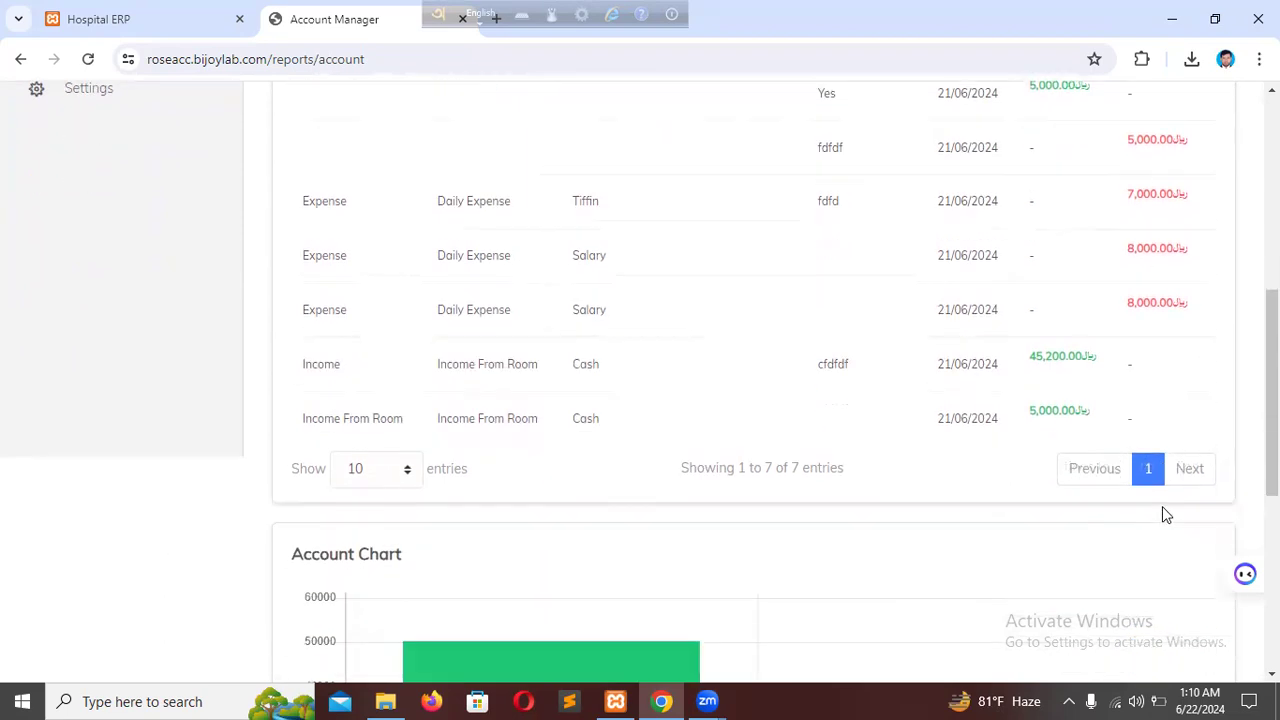
scroll(1162, 514, up, 2)
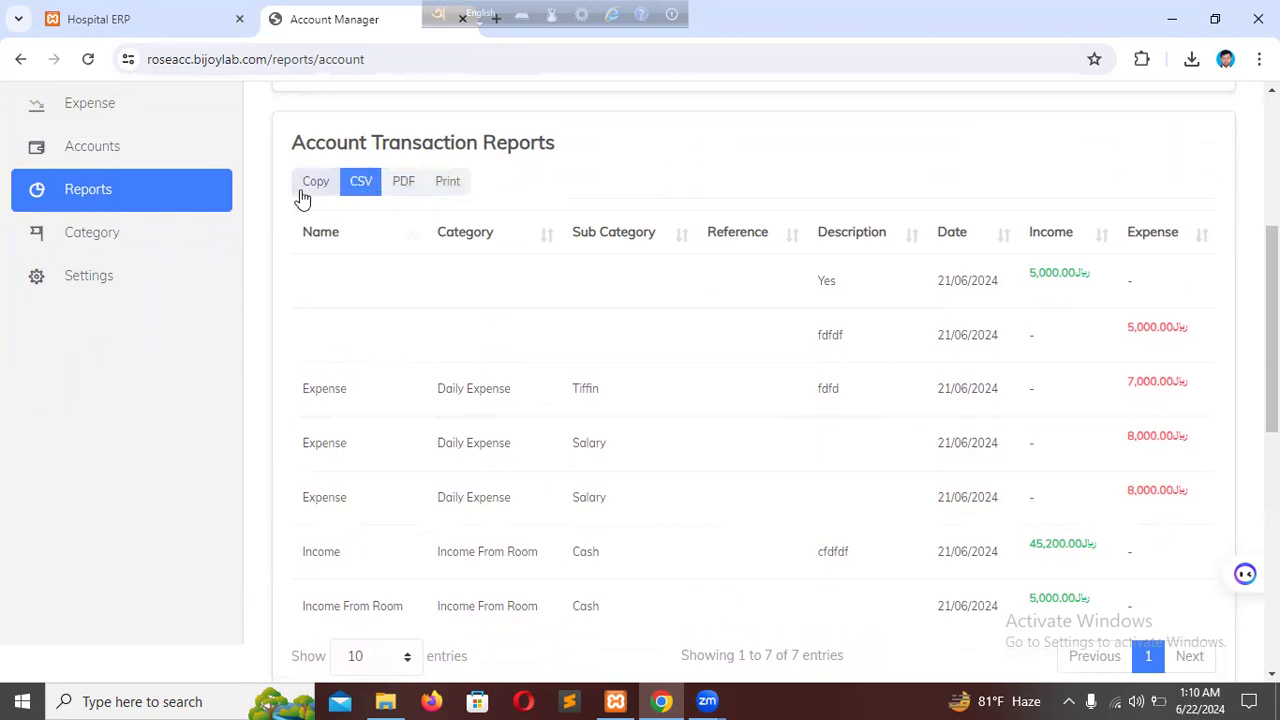
Open the Expense Category list.
click(92, 233)
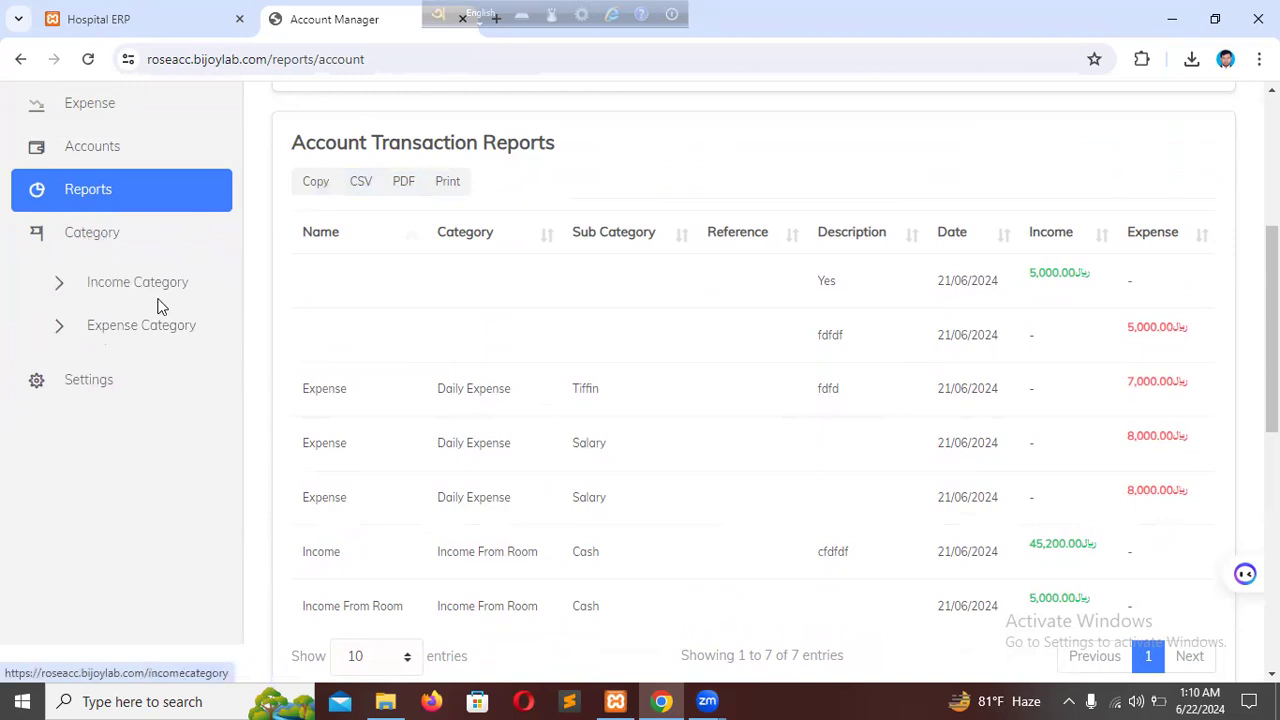
click(148, 330)
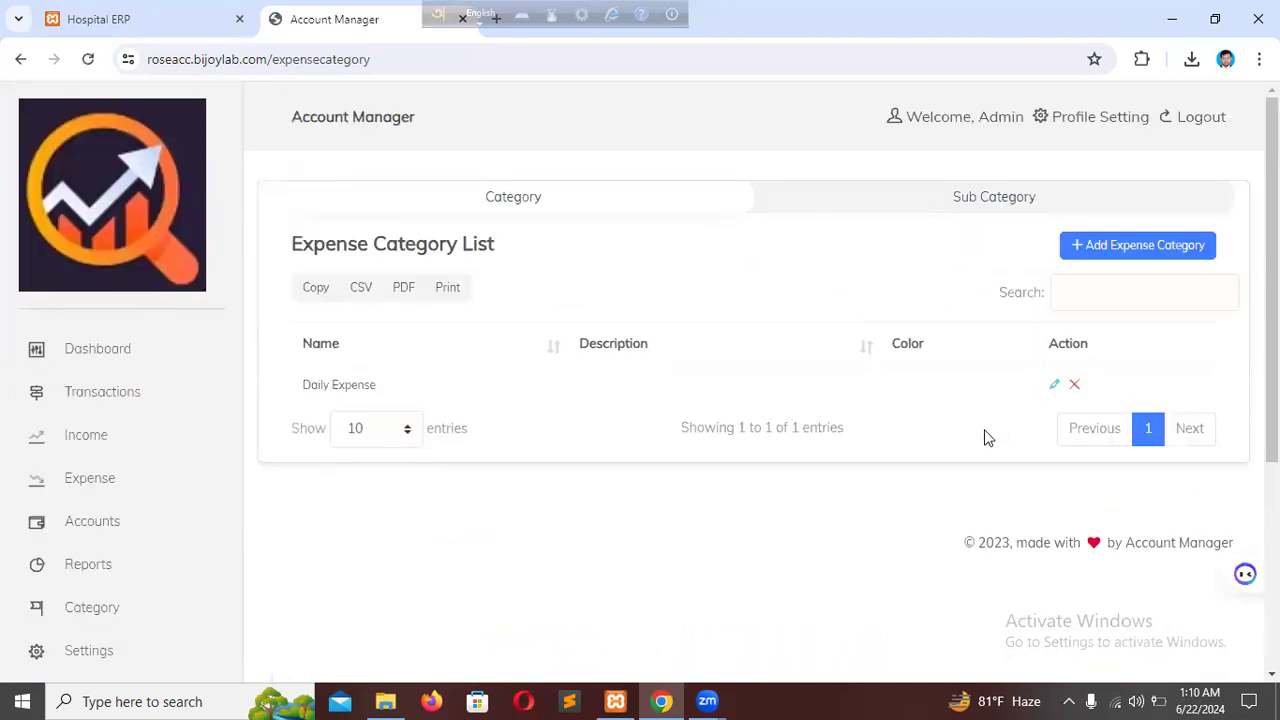
Examine the Daily Expense category, then open the Expense Sub Category List and review its sub categories.
triple_click(327, 388)
click(924, 403)
click(978, 212)
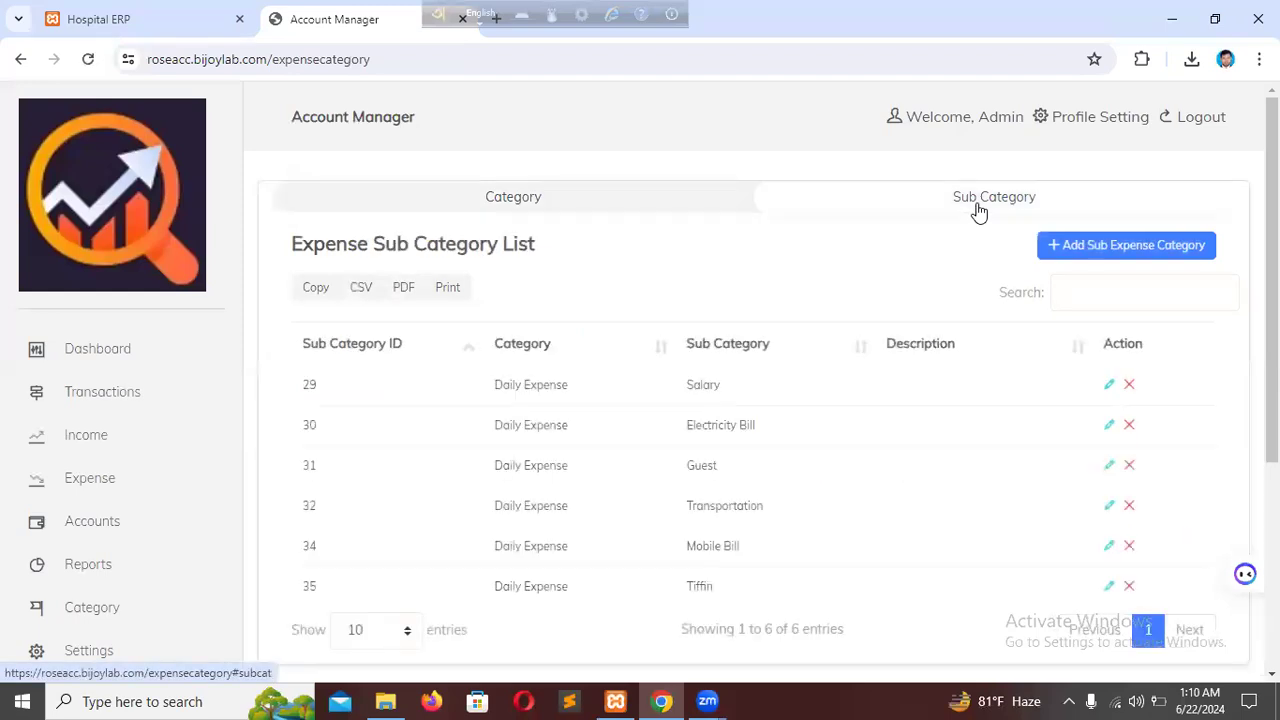
scroll(820, 330, down, 1)
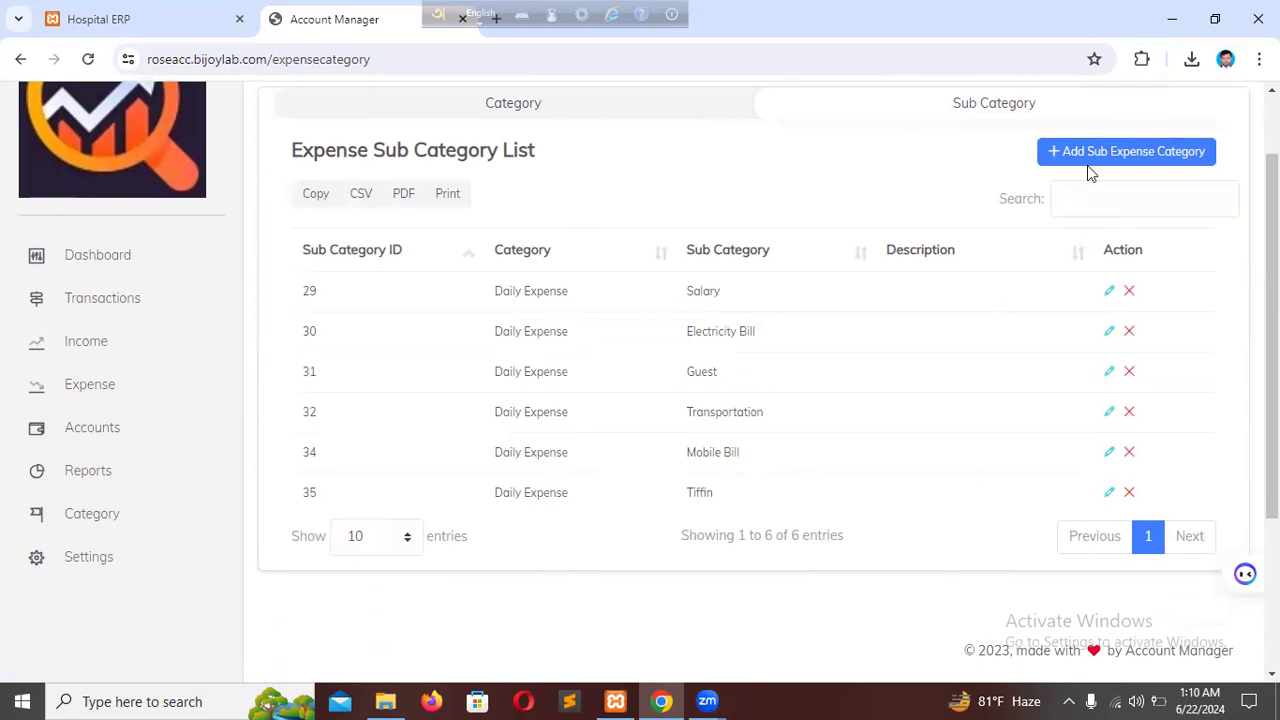
scroll(1154, 240, up, 1)
scroll(791, 446, down, 1)
scroll(933, 376, up, 1)
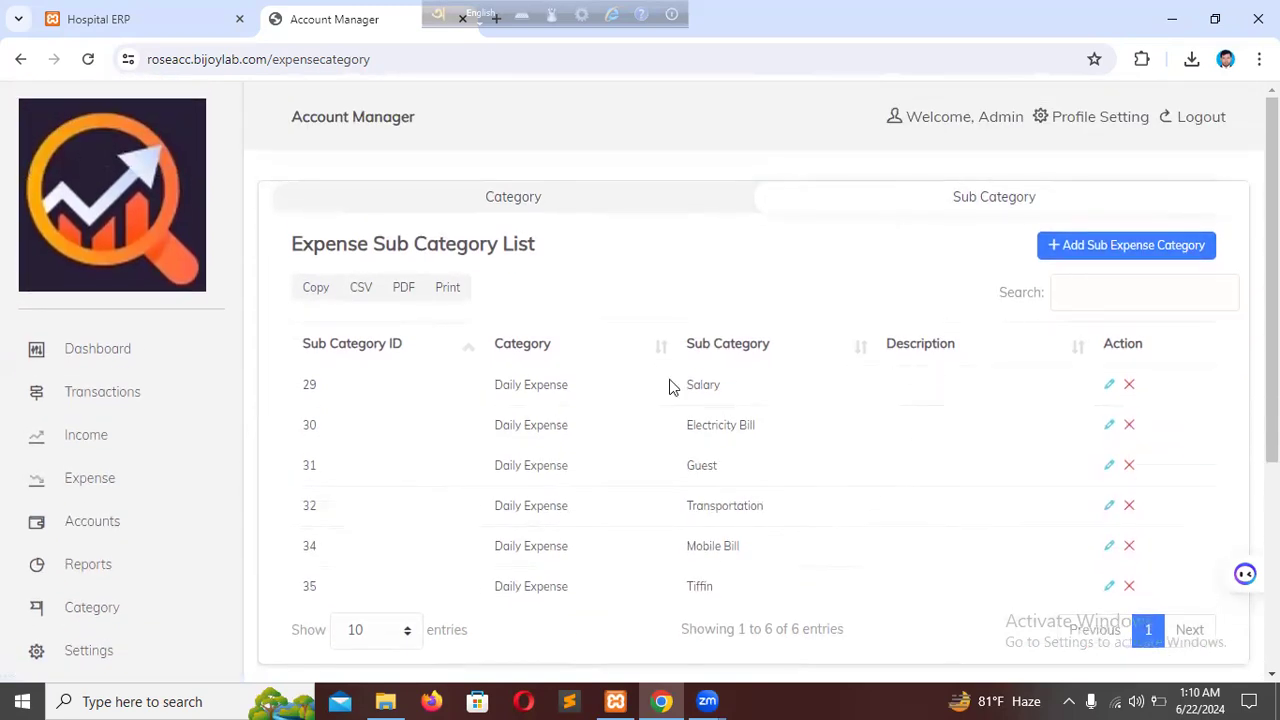
scroll(300, 470, down, 2)
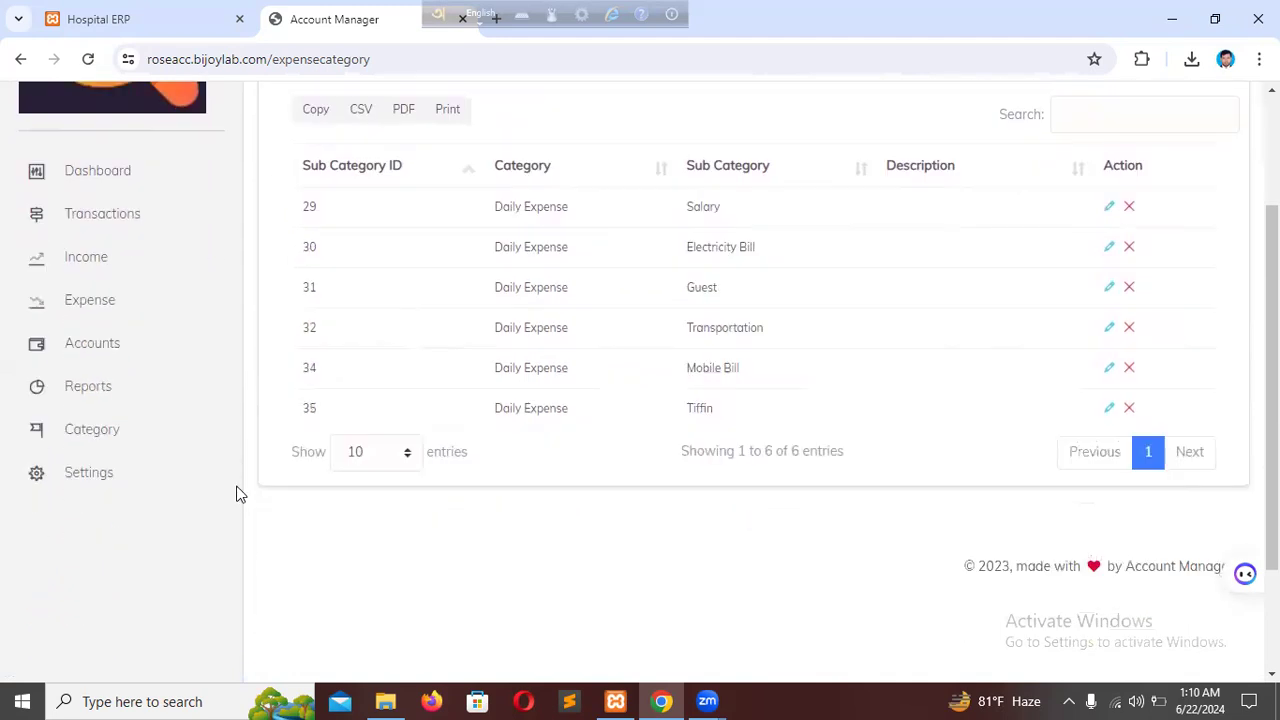
Open the Income Category List and examine the category name listed there.
click(113, 428)
click(134, 472)
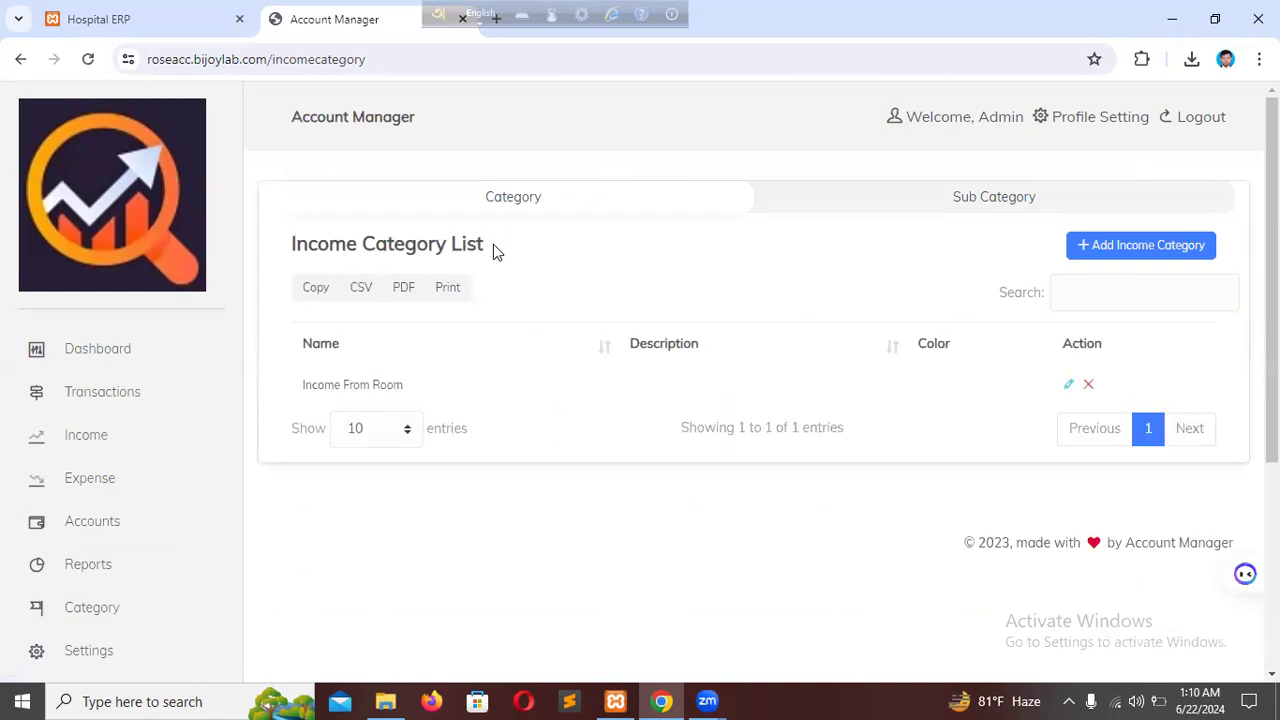
drag(445, 388, 296, 385)
click(560, 389)
Open the Income Sub Category List and examine the Cash and Check sub categories.
click(1016, 205)
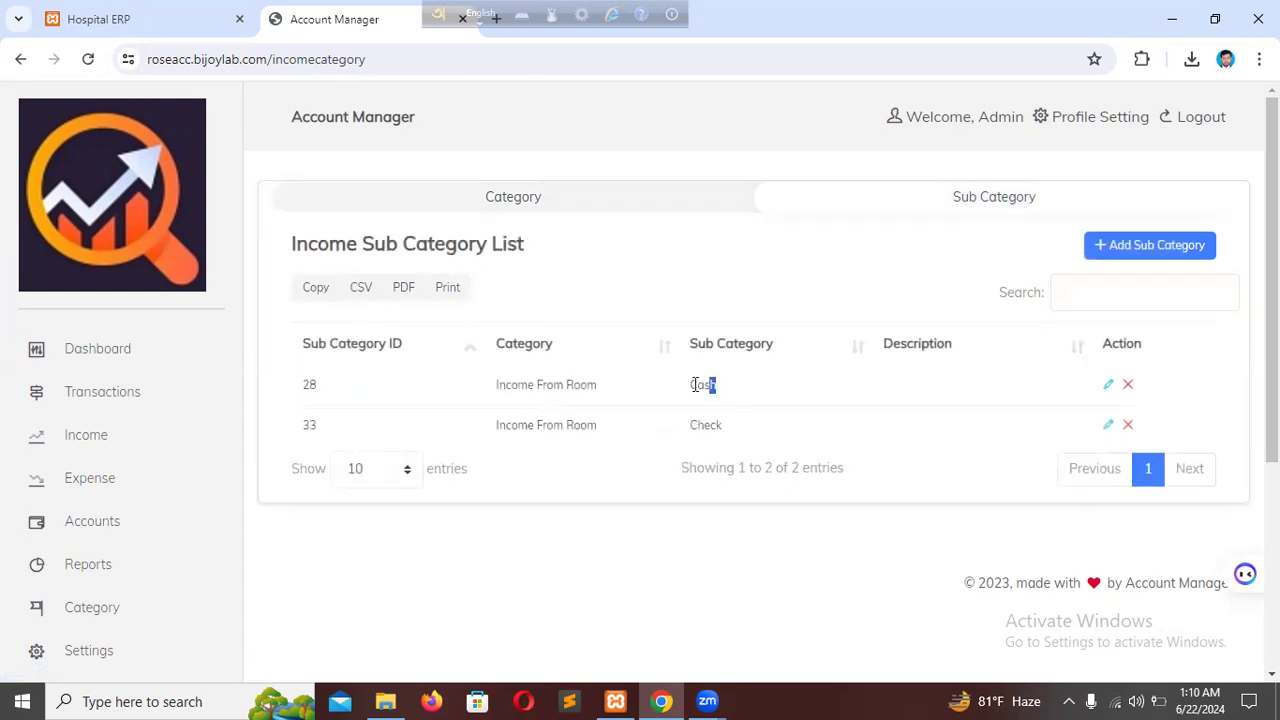
drag(694, 384, 690, 384)
drag(731, 431, 686, 429)
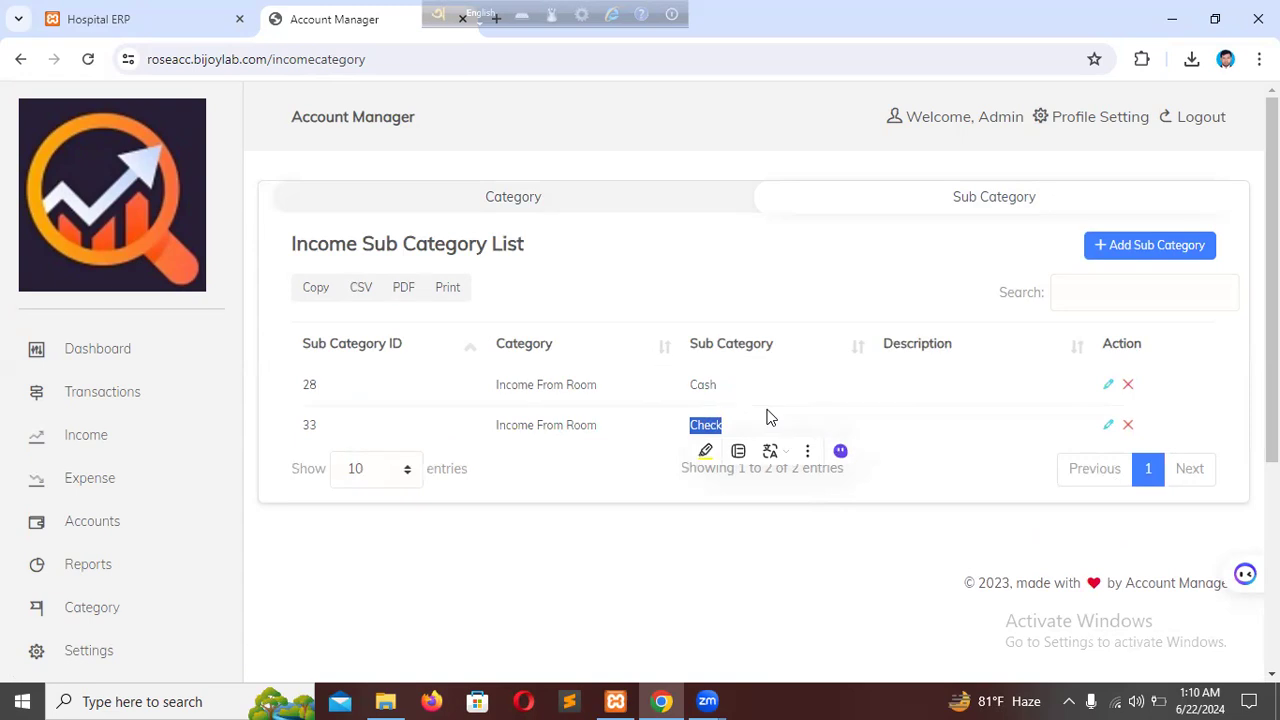
scroll(770, 417, down, 2)
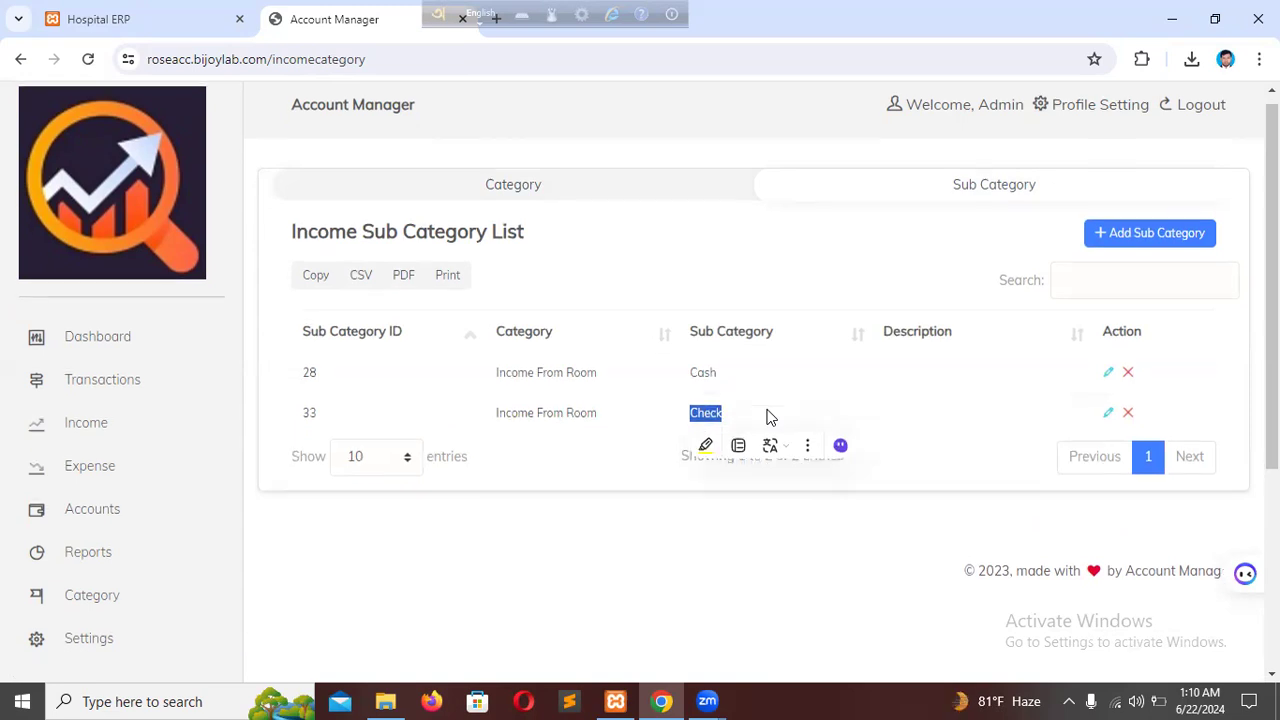